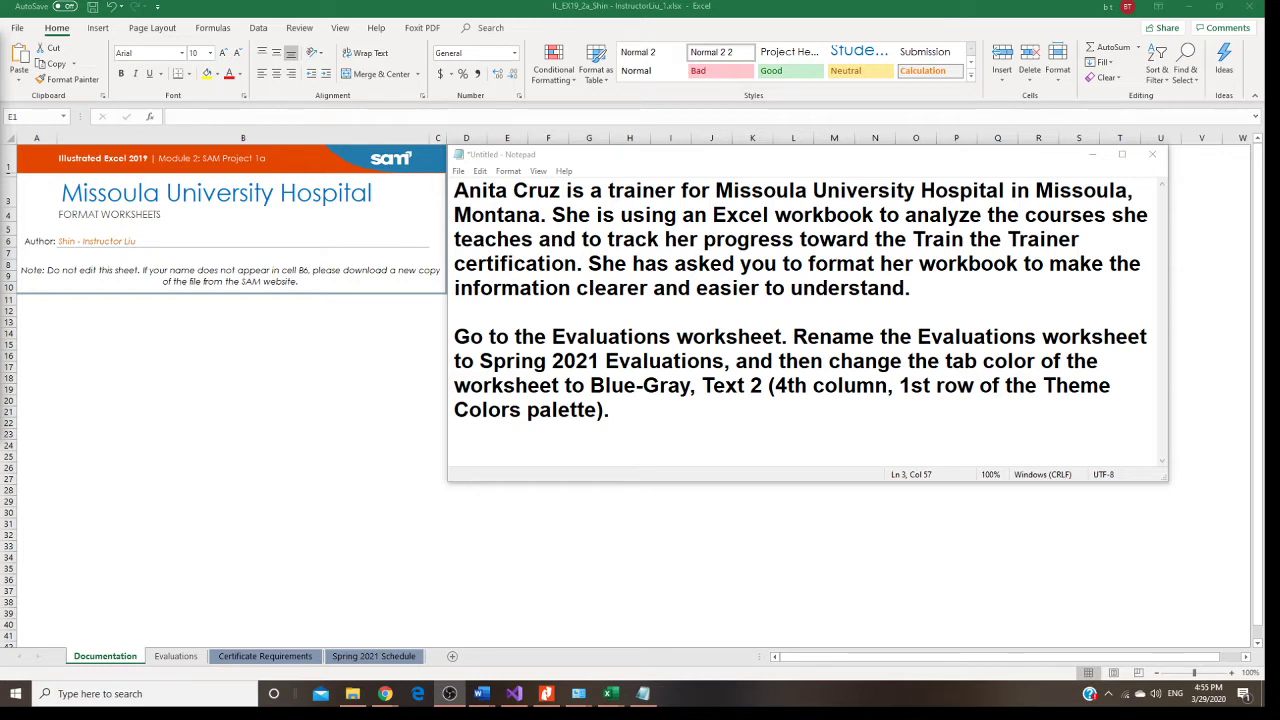
Rename the Evaluations worksheet tab to 'Spring 2021 Evaluations'.
left_click(193, 661)
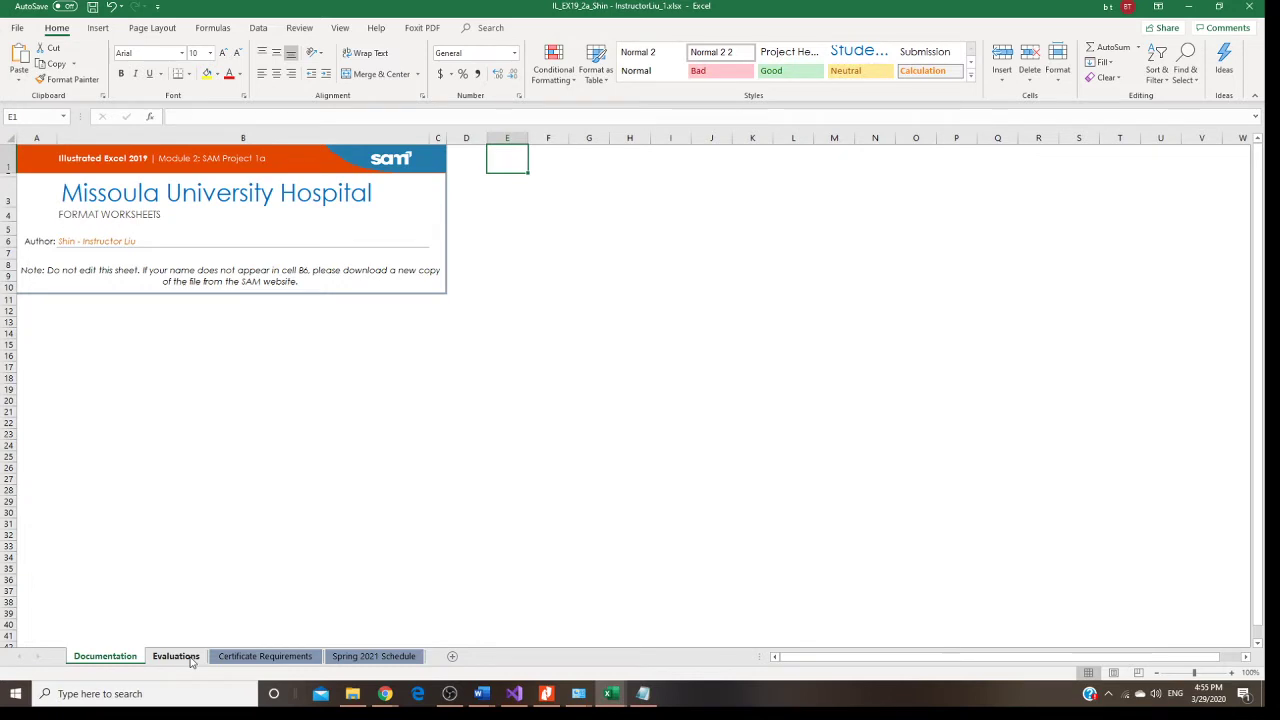
right_click(192, 658)
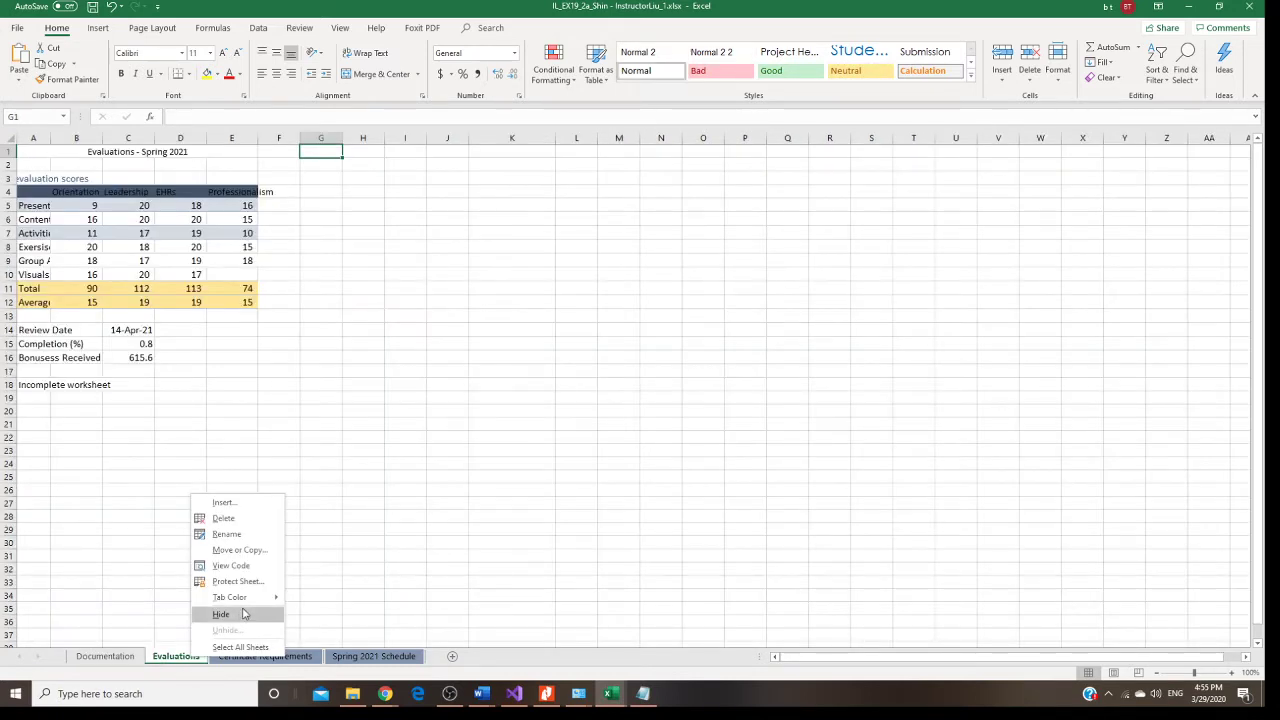
left_click(247, 536)
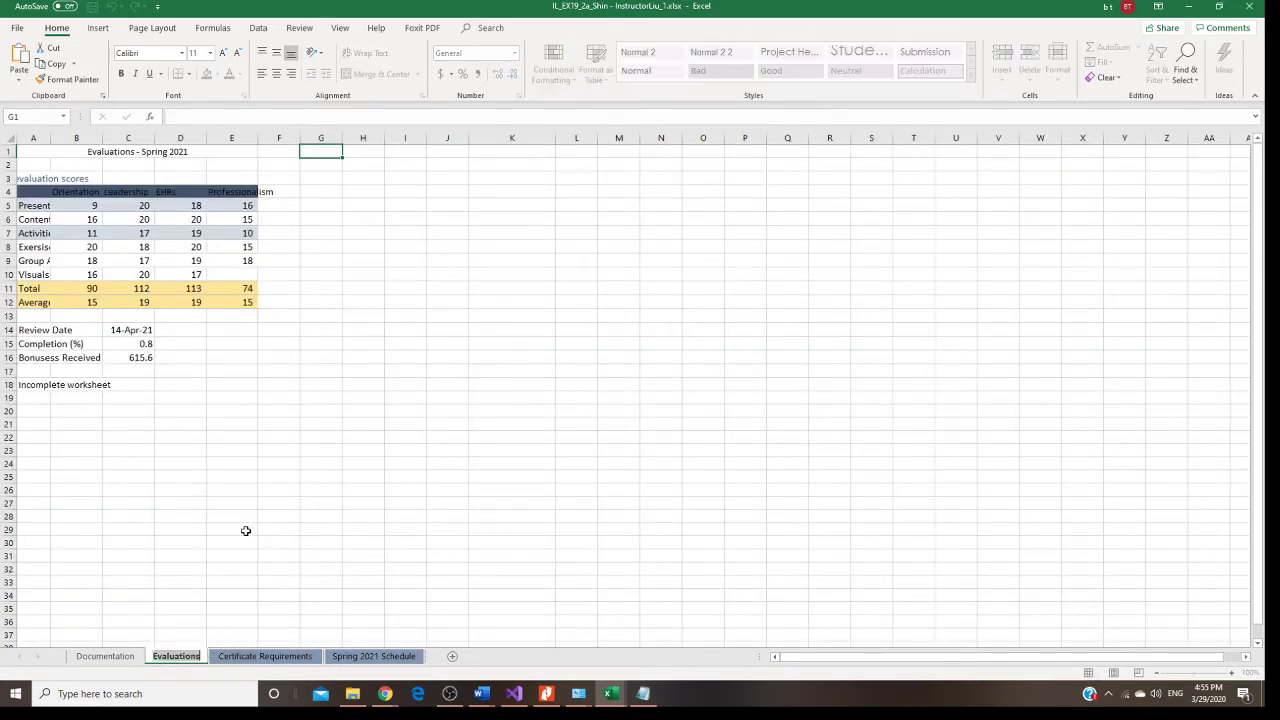
left_click(154, 655)
key("Return")
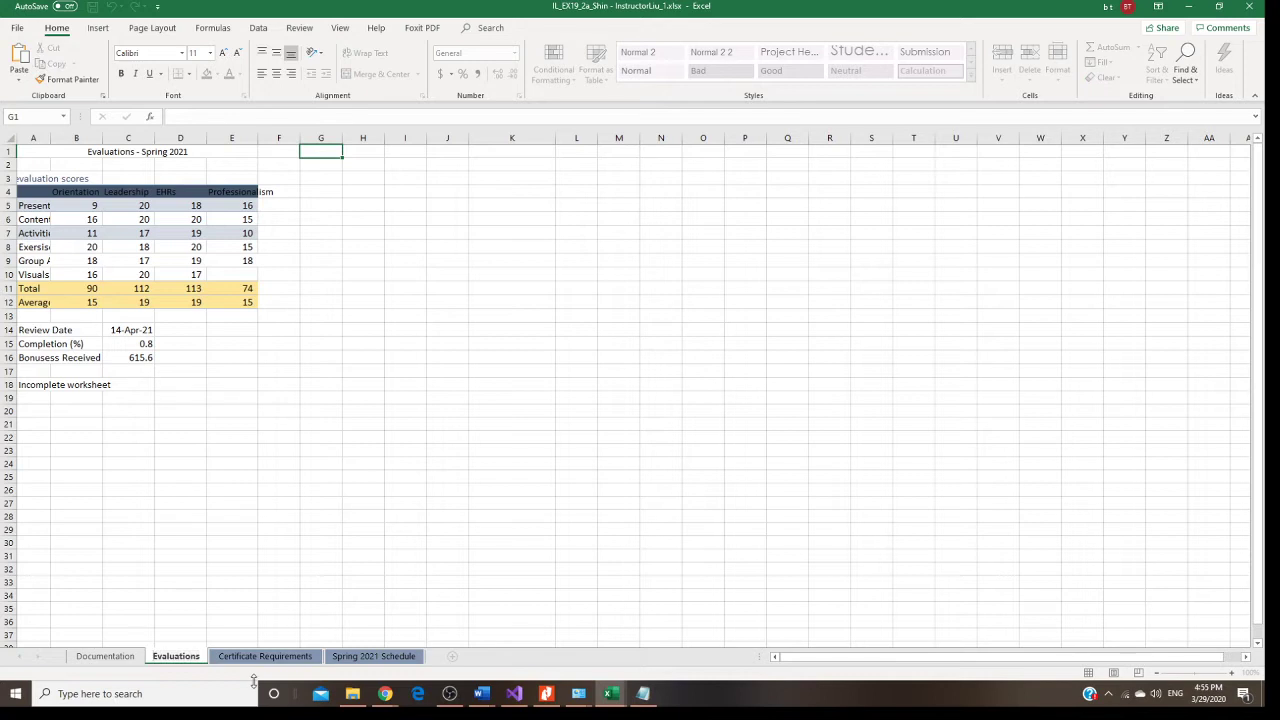
type("Spring")
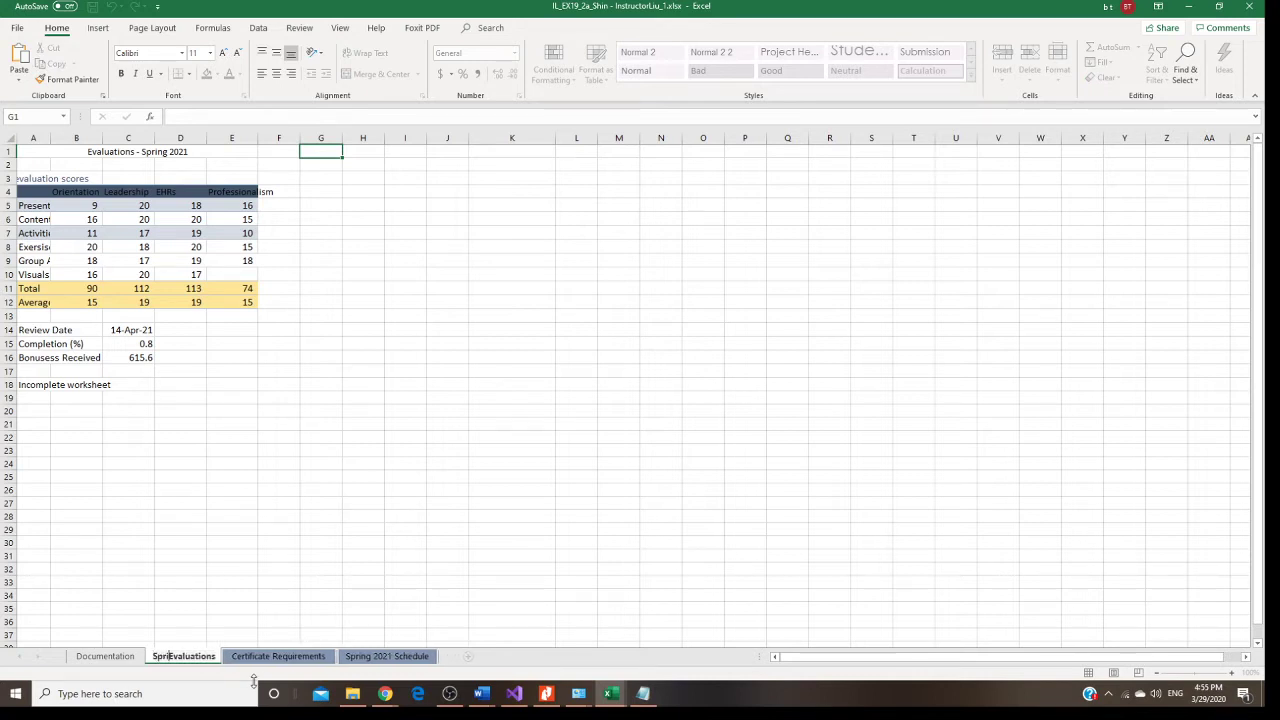
key("Return")
type("2021")
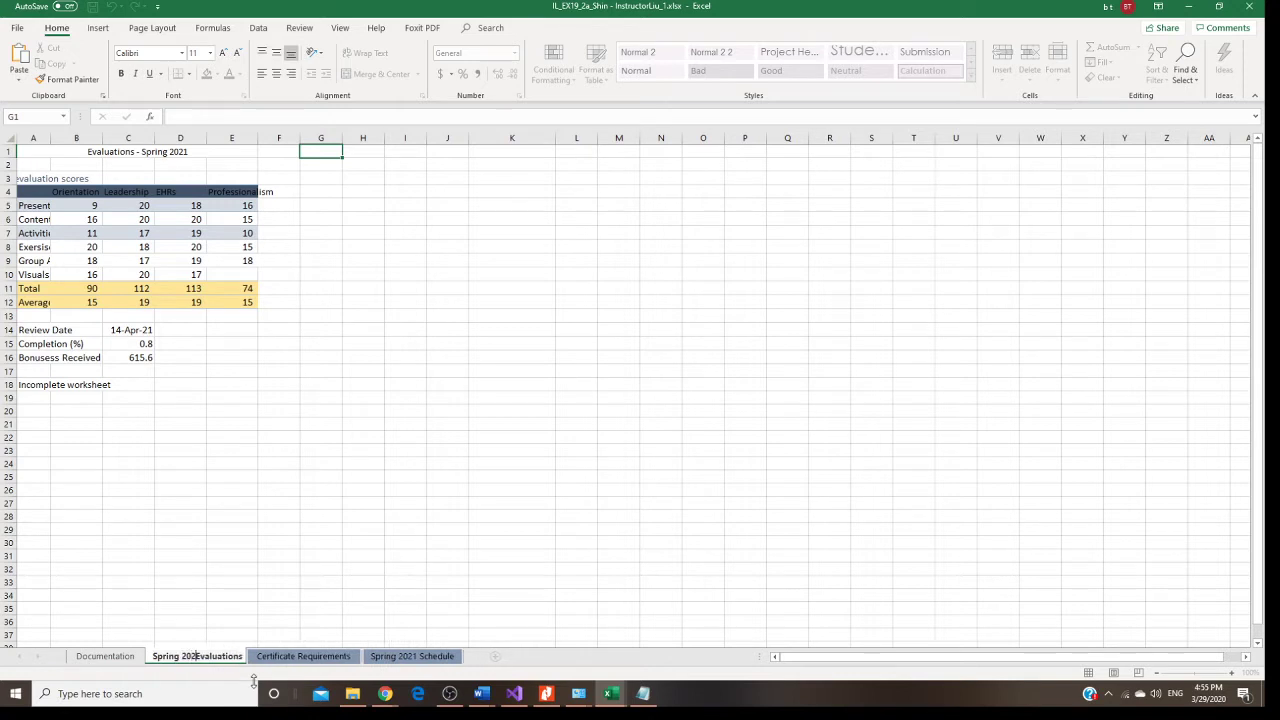
key("Return")
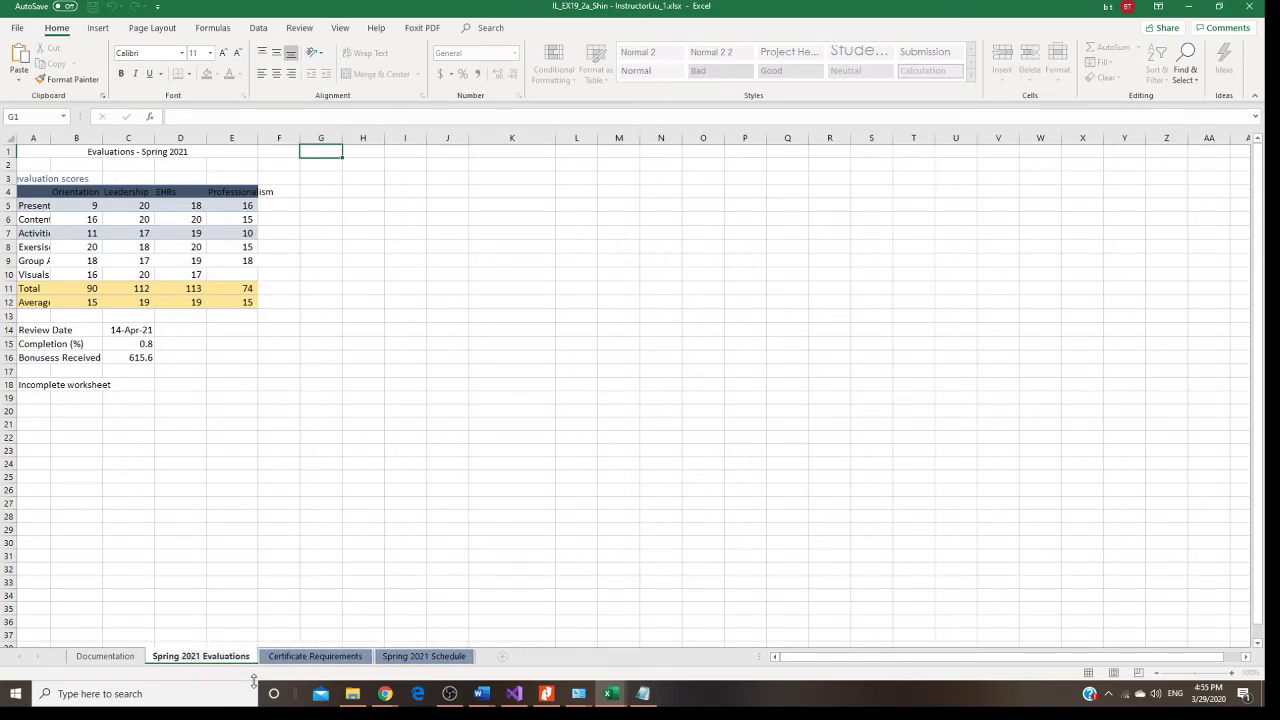
Set the Spring 2021 Evaluations tab colour to Blue-Gray, Text 2.
left_click(282, 607)
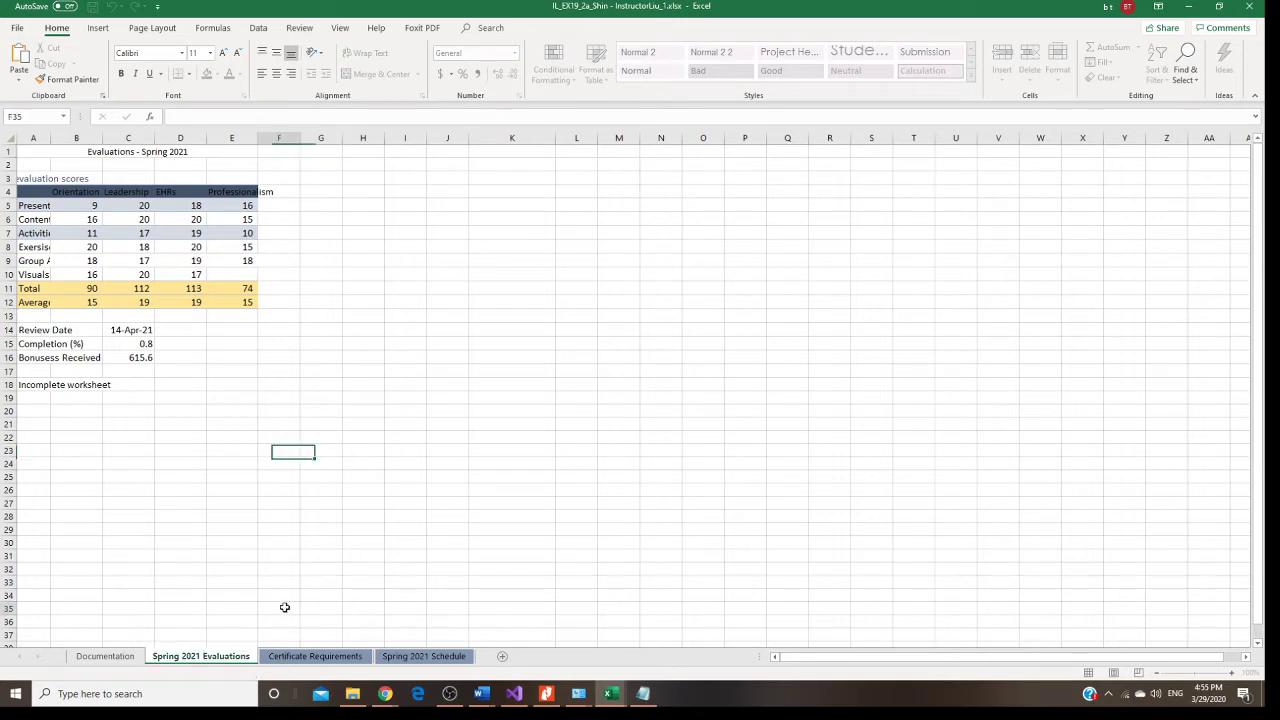
right_click(236, 664)
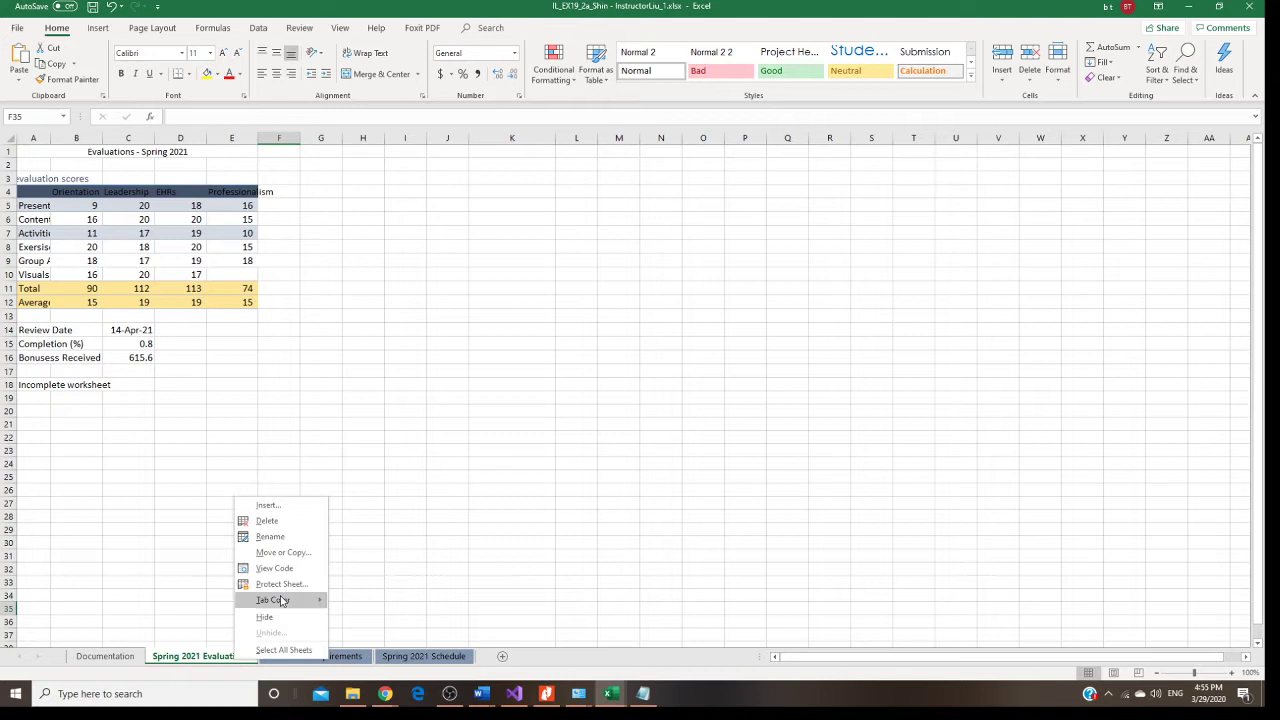
mouse_move(280, 600)
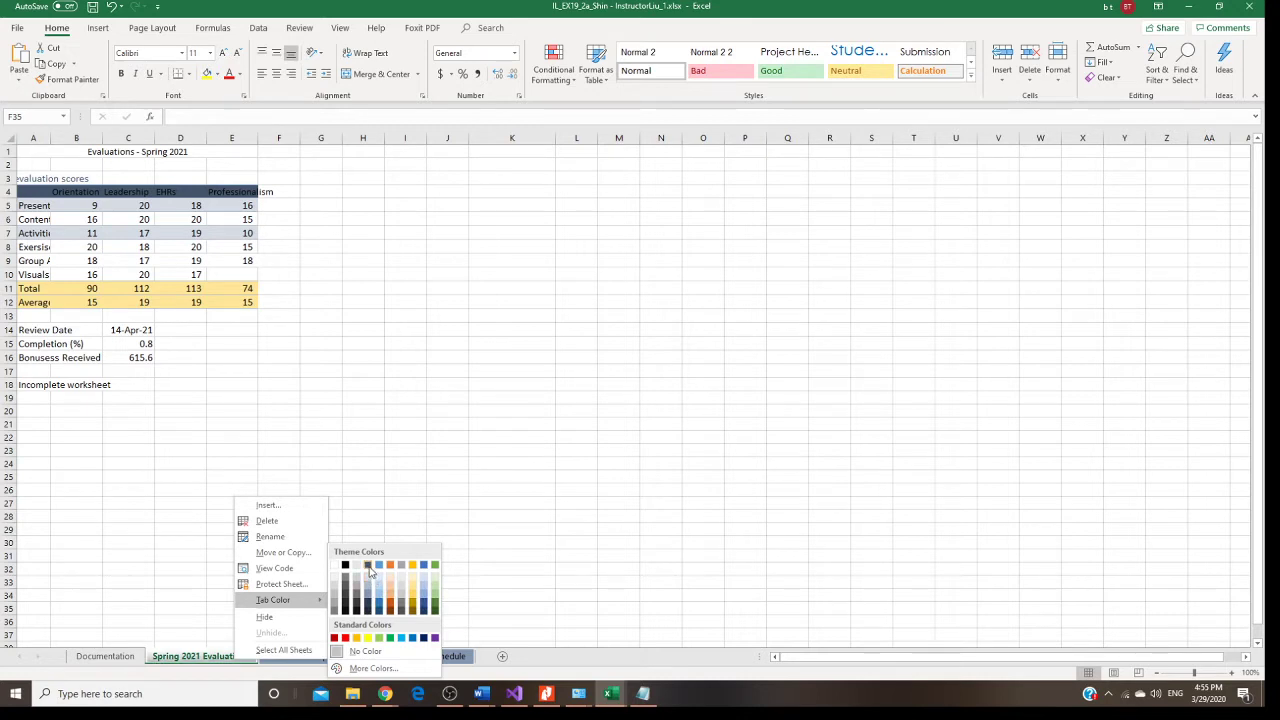
left_click(368, 566)
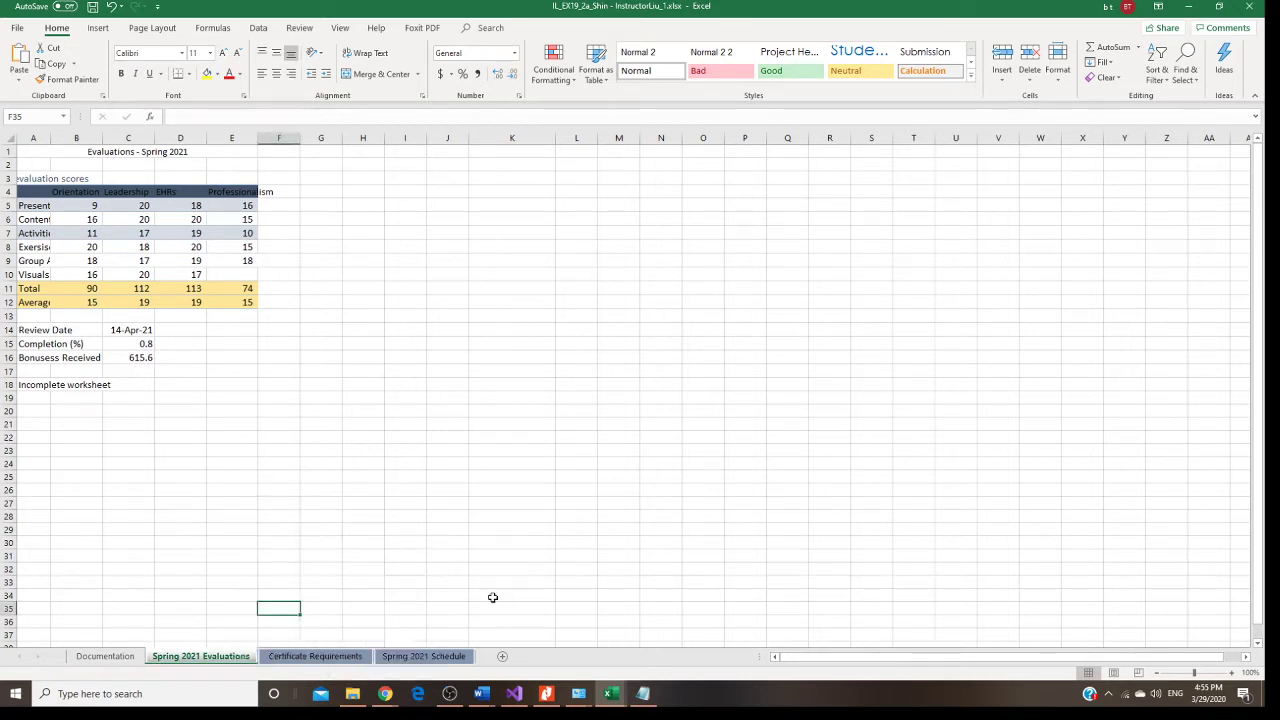
Autofit column A to its longest label and set column E's width to 15.
double_click(50, 141)
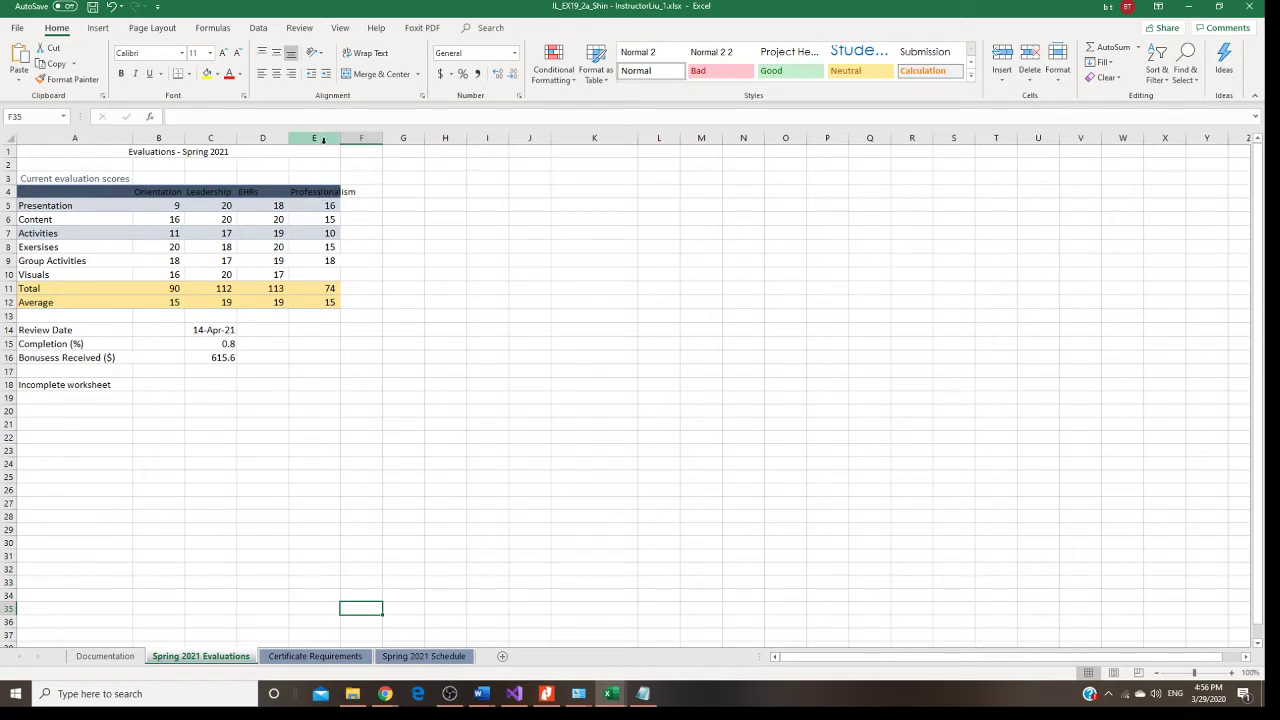
left_click(323, 140)
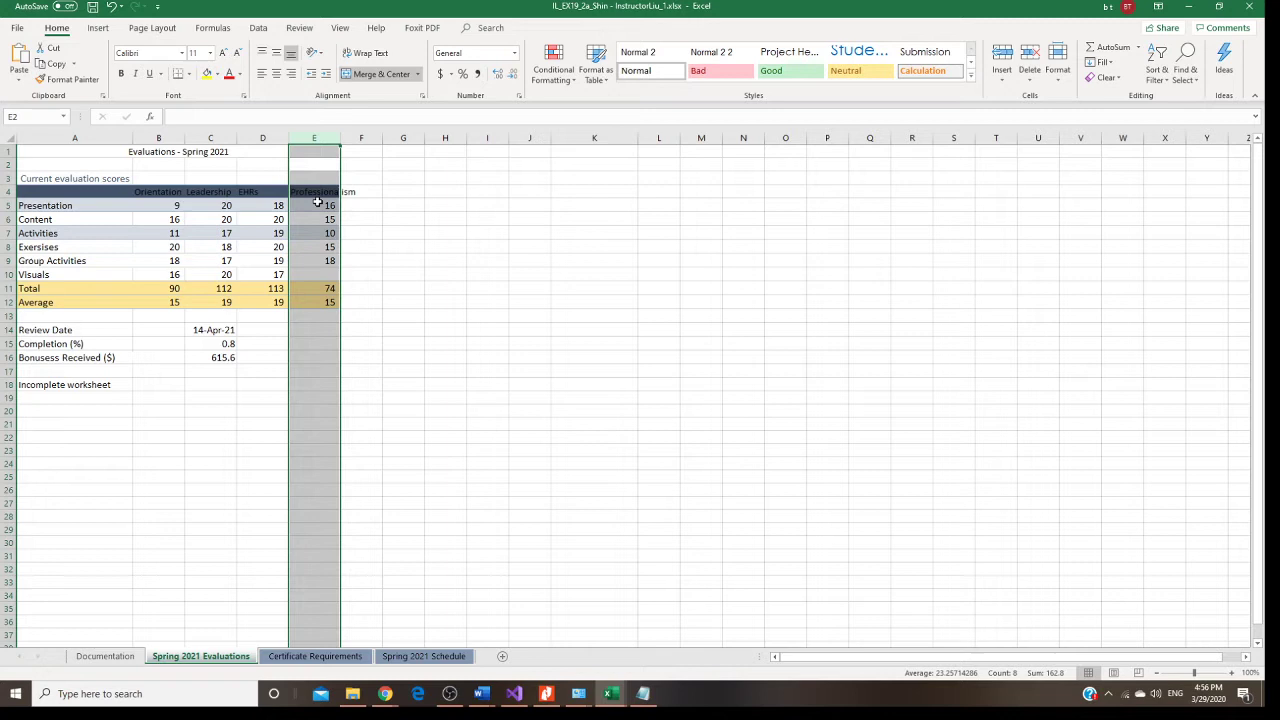
right_click(313, 136)
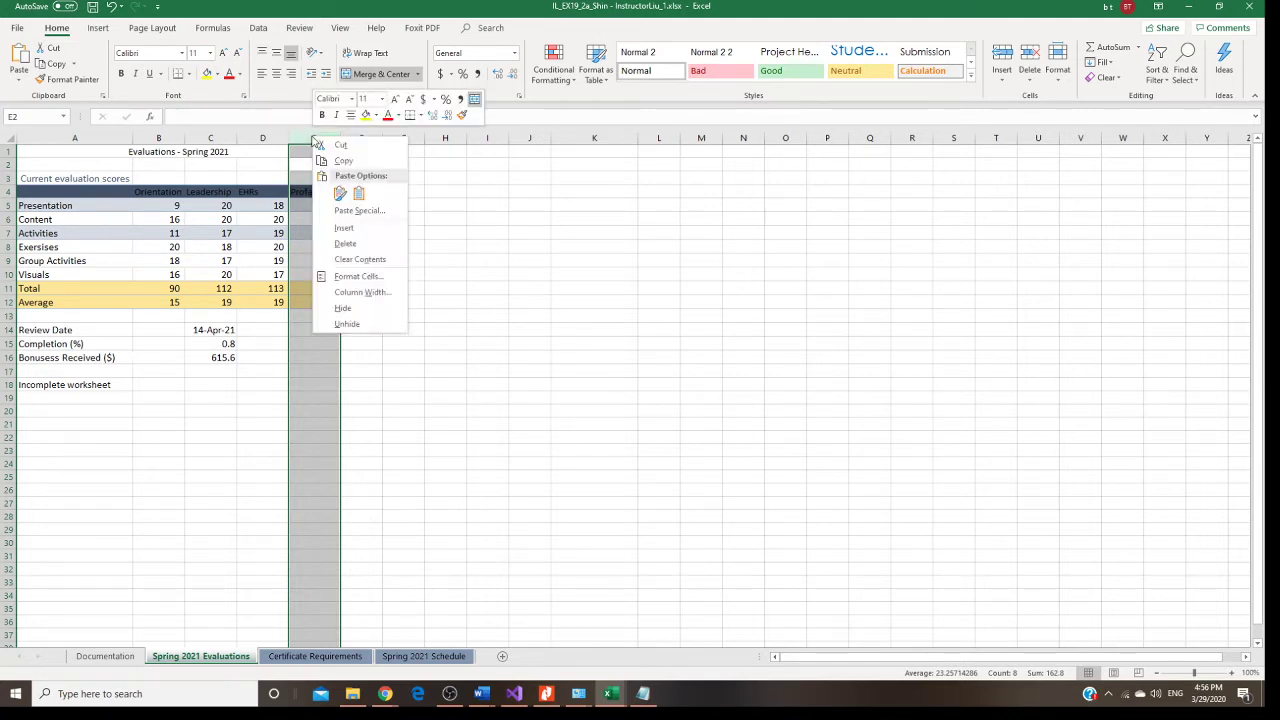
left_click(364, 295)
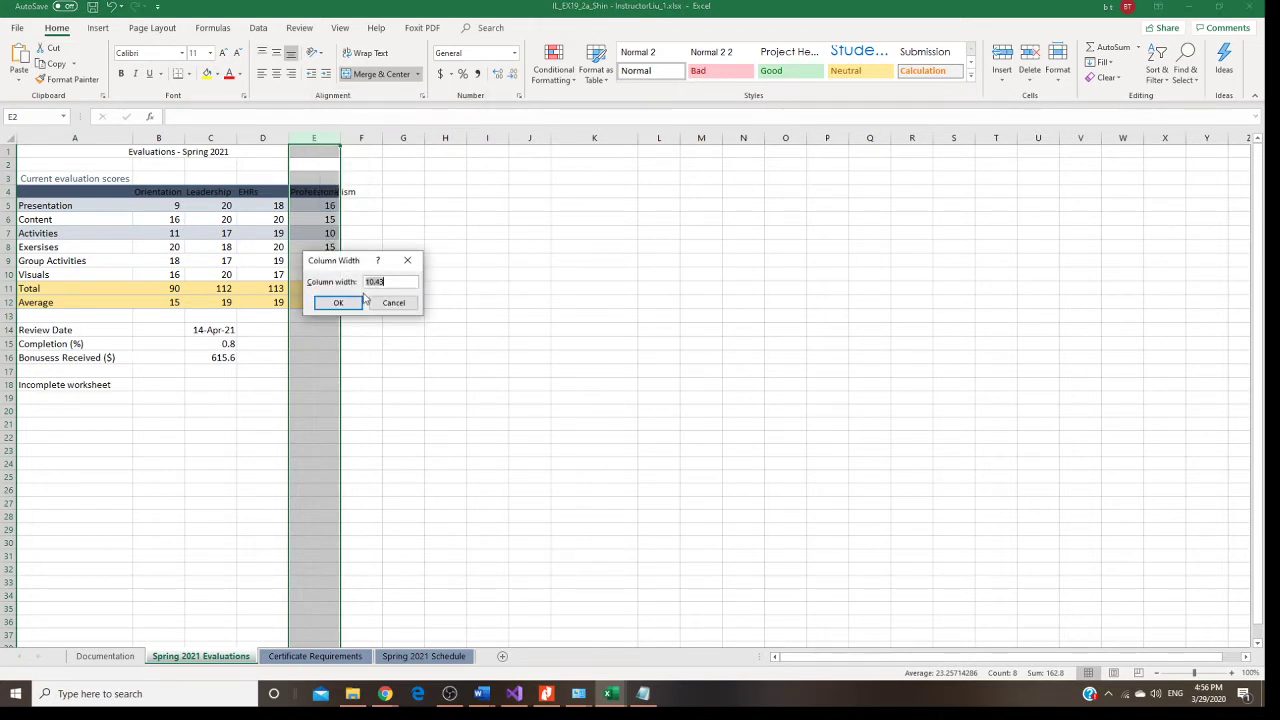
type("15")
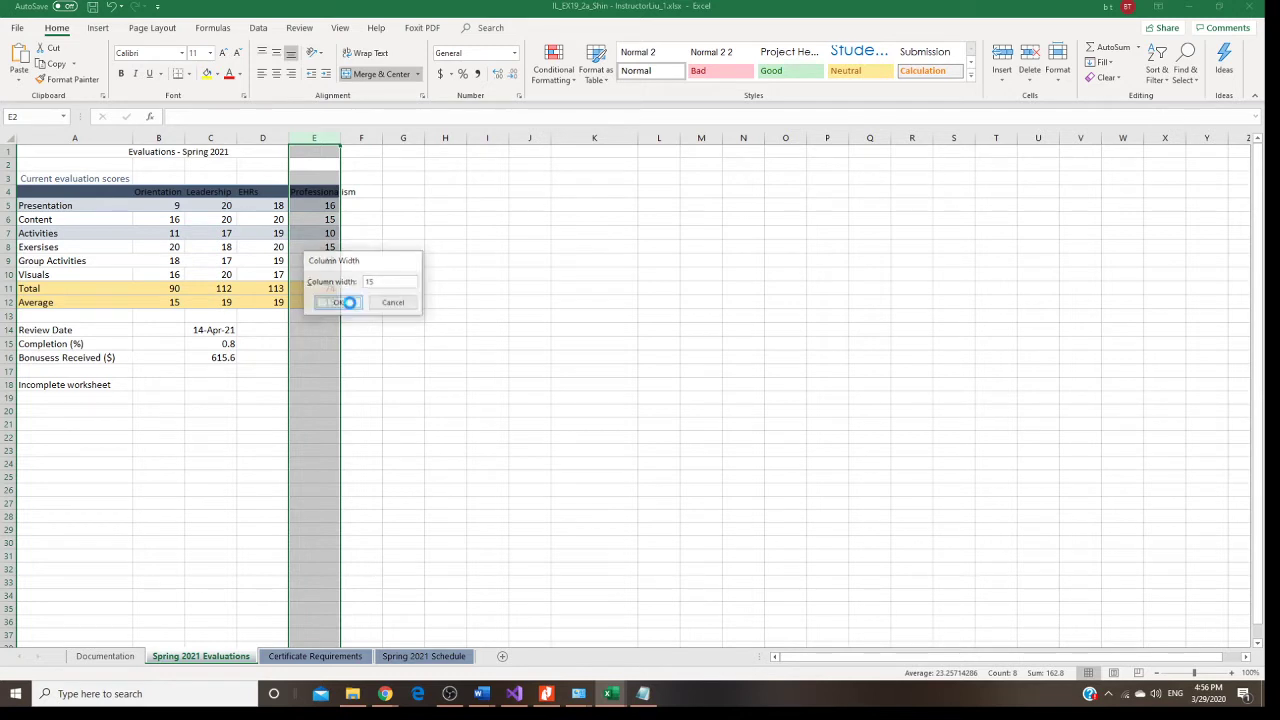
left_click(349, 305)
left_click(427, 303)
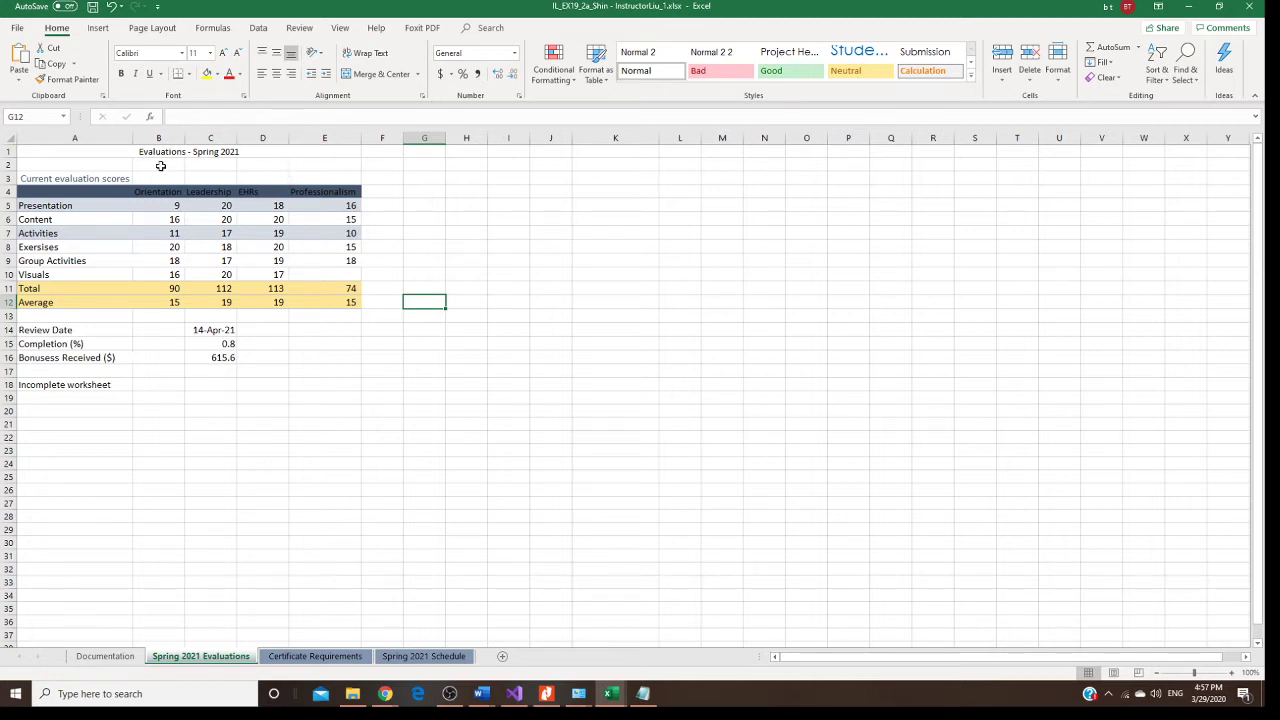
Apply the Title cell style to the 'Evaluations - Spring 2021' title and make it 20 point.
left_click(72, 150)
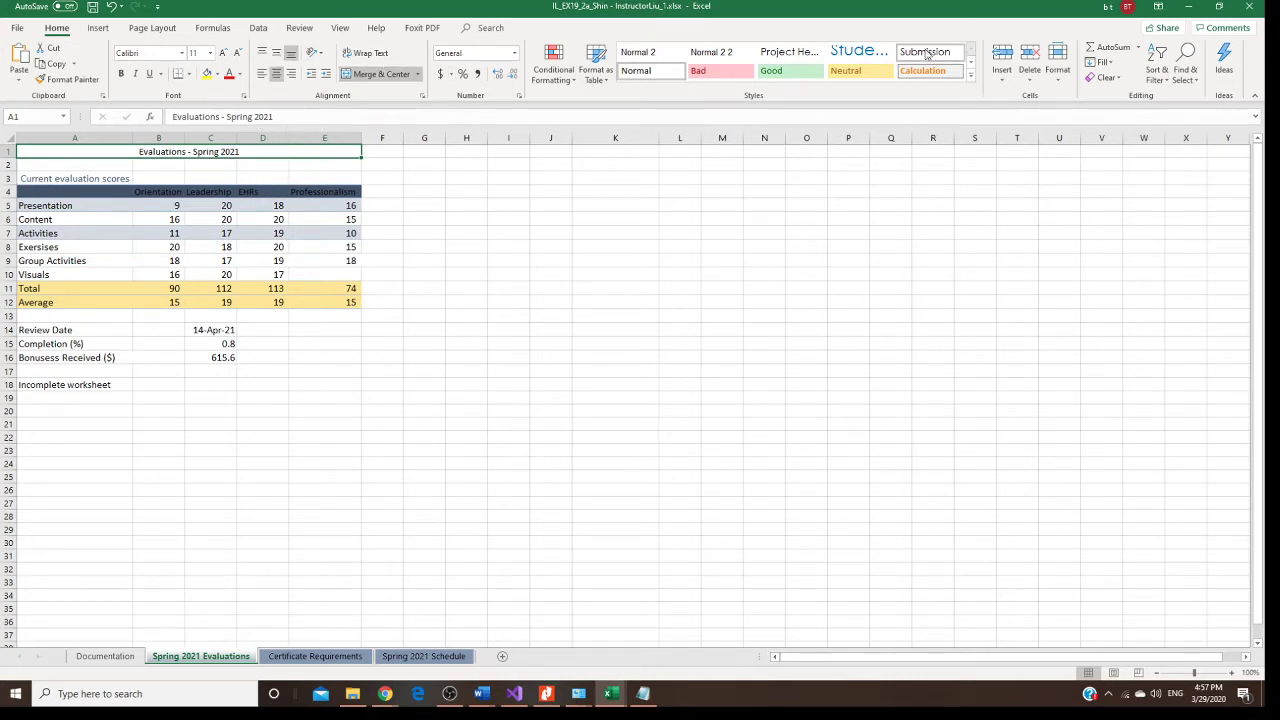
left_click(971, 78)
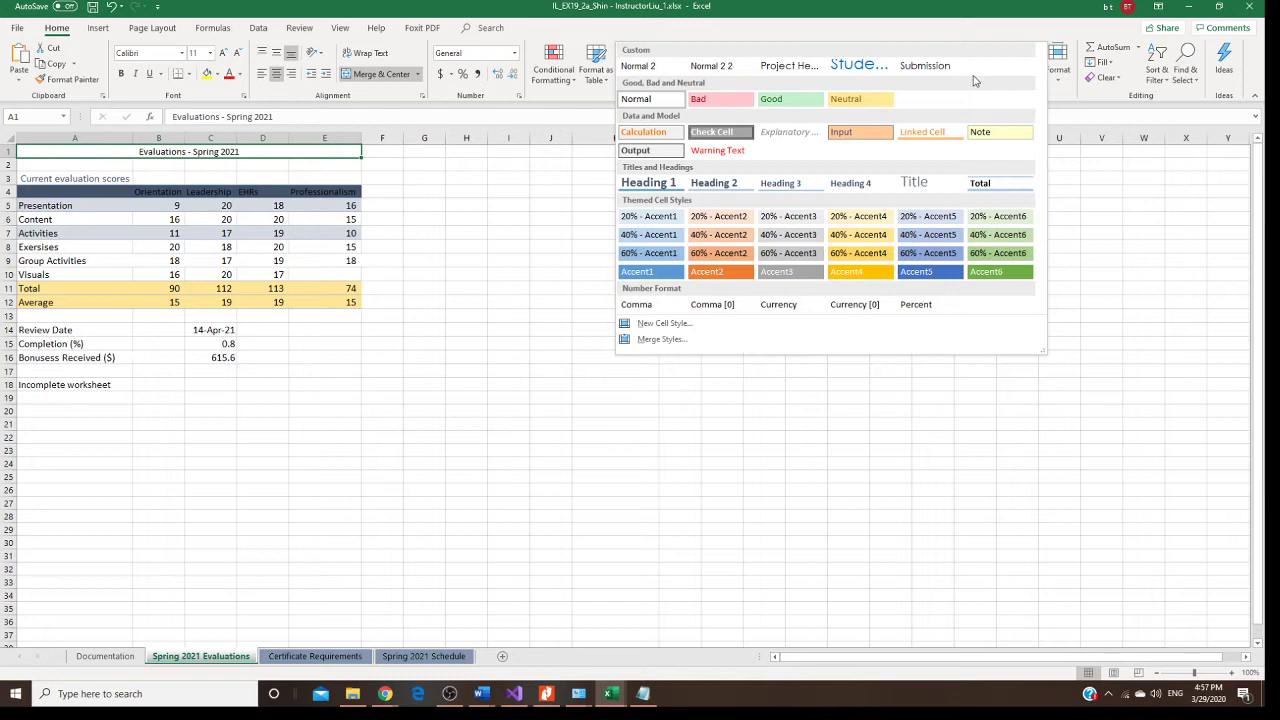
left_click(923, 186)
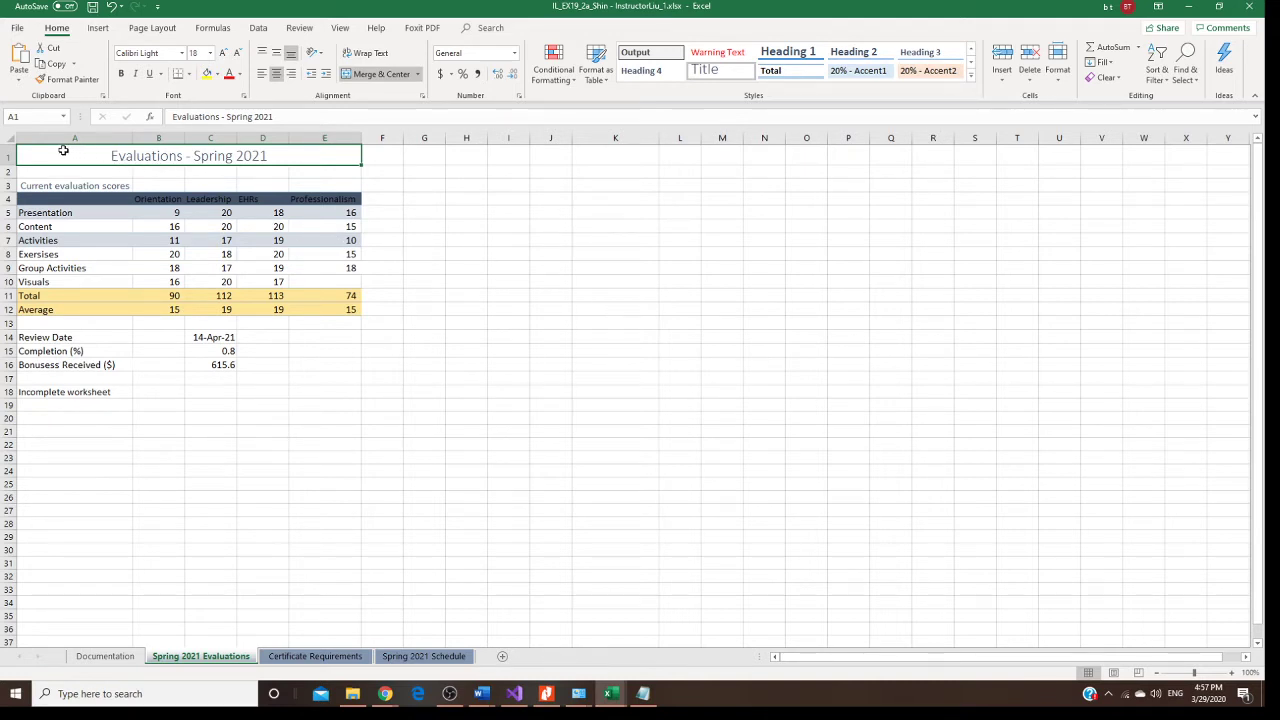
left_click_drag(242, 167, 240, 158)
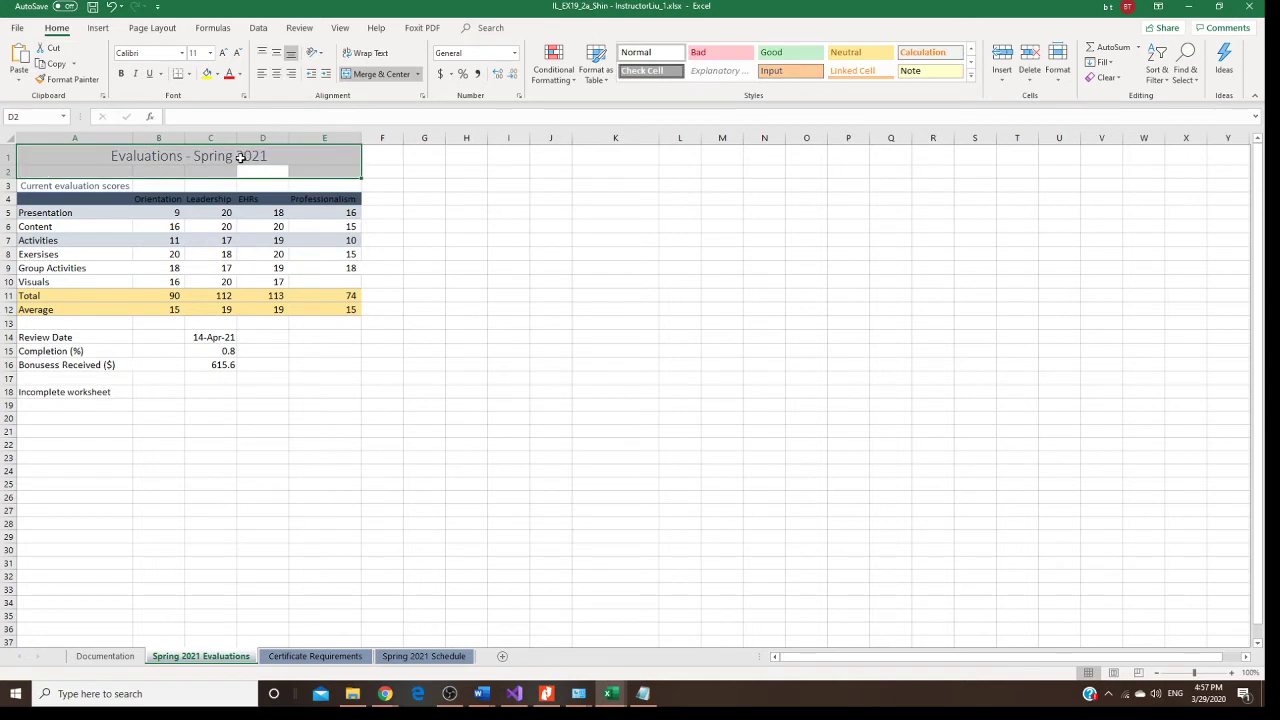
left_click(126, 157)
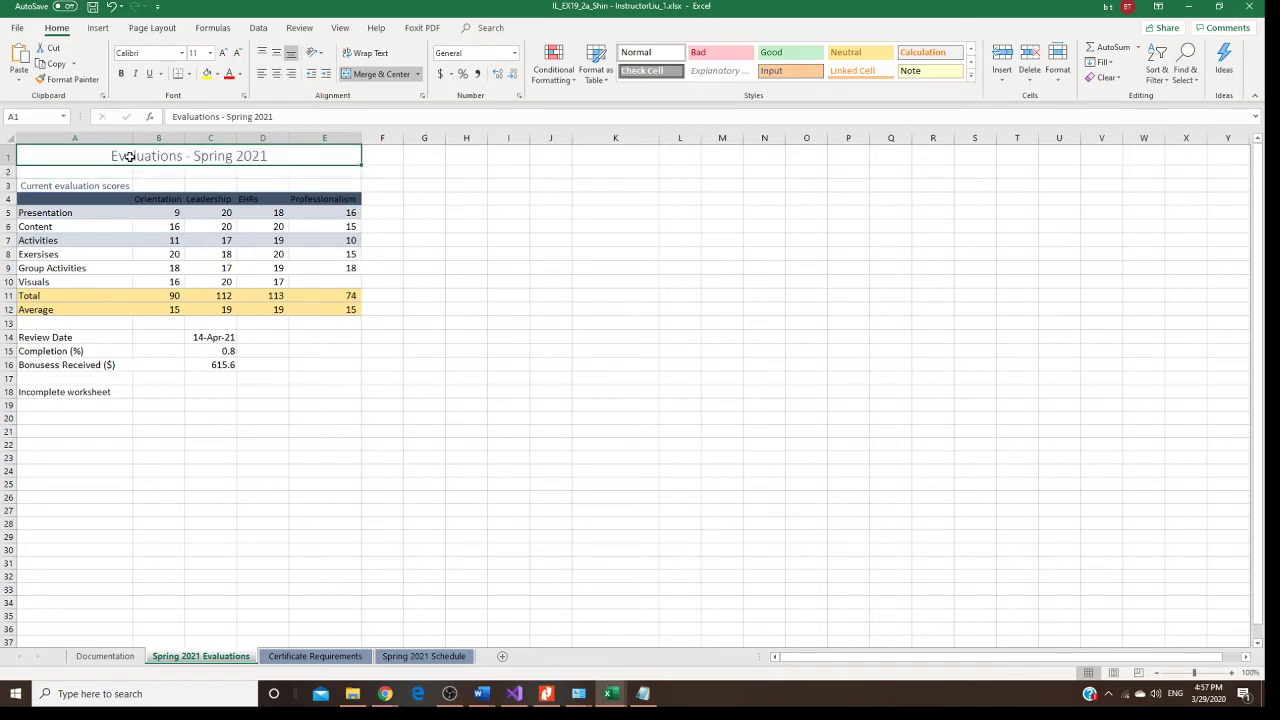
left_click(209, 54)
left_click(199, 169)
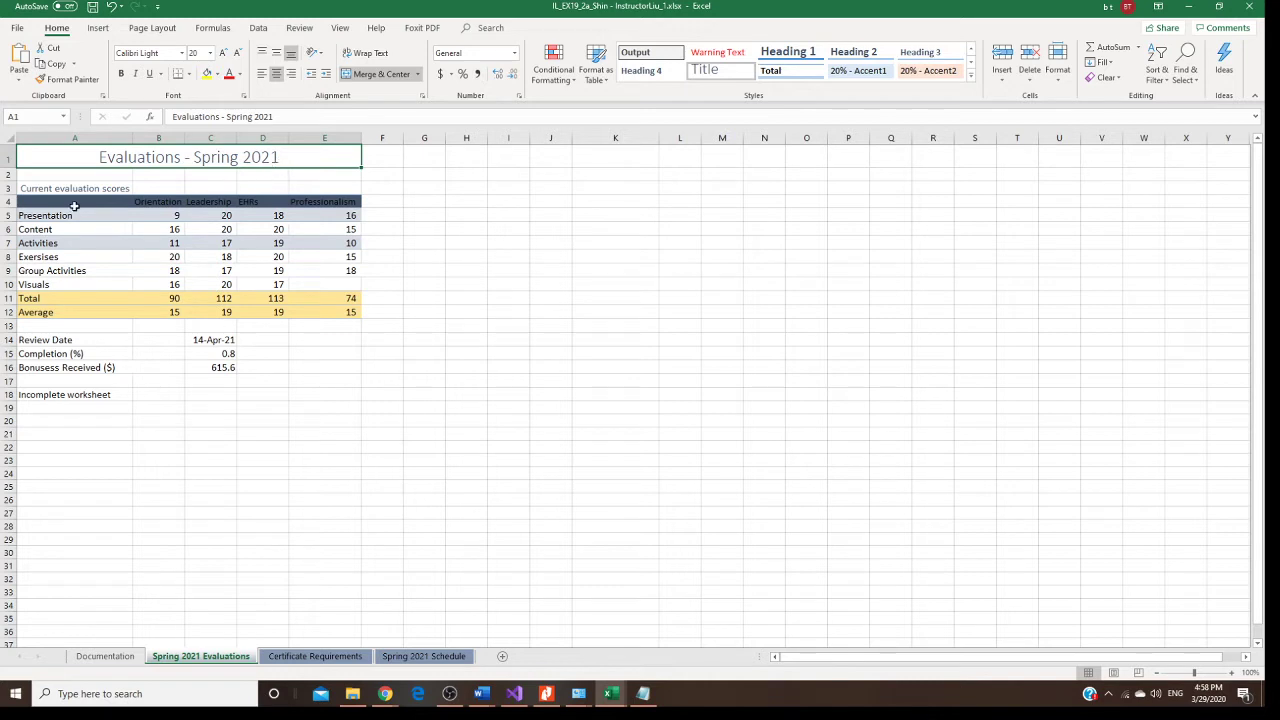
Merge and centre 'Current evaluation scores' across A3:E3 and make it bold.
left_click_drag(35, 190, 318, 189)
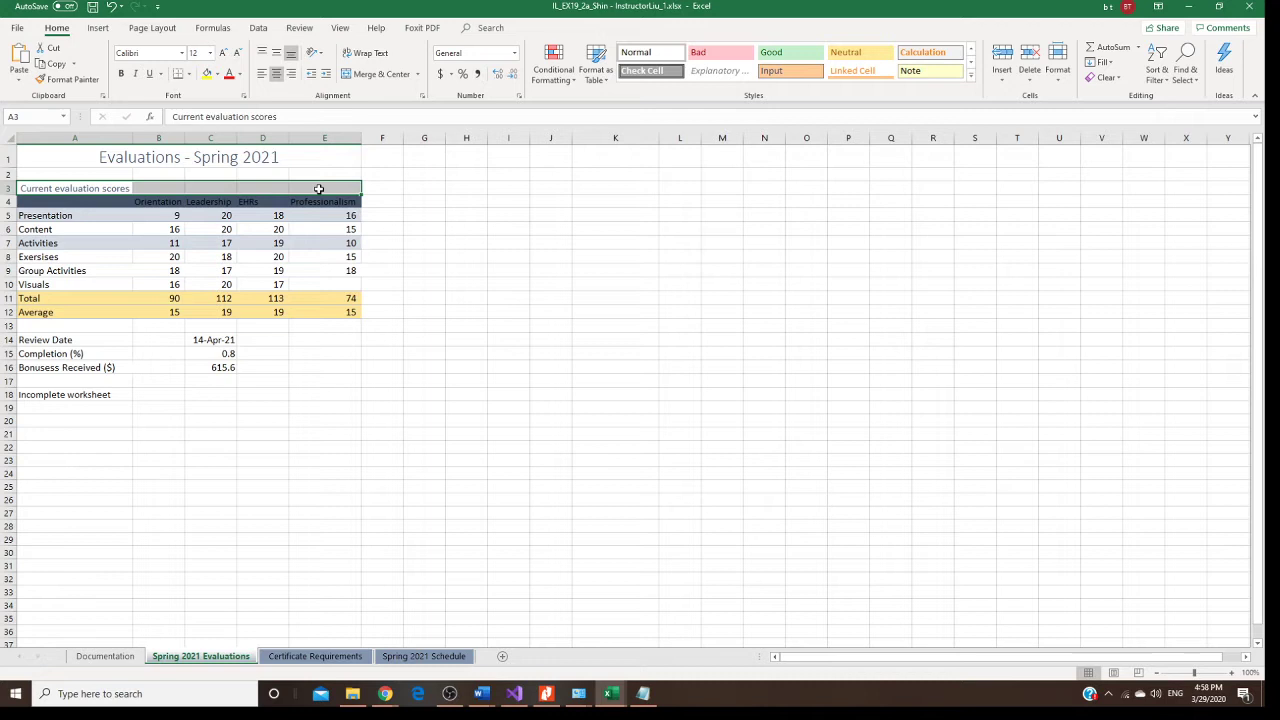
left_click(384, 75)
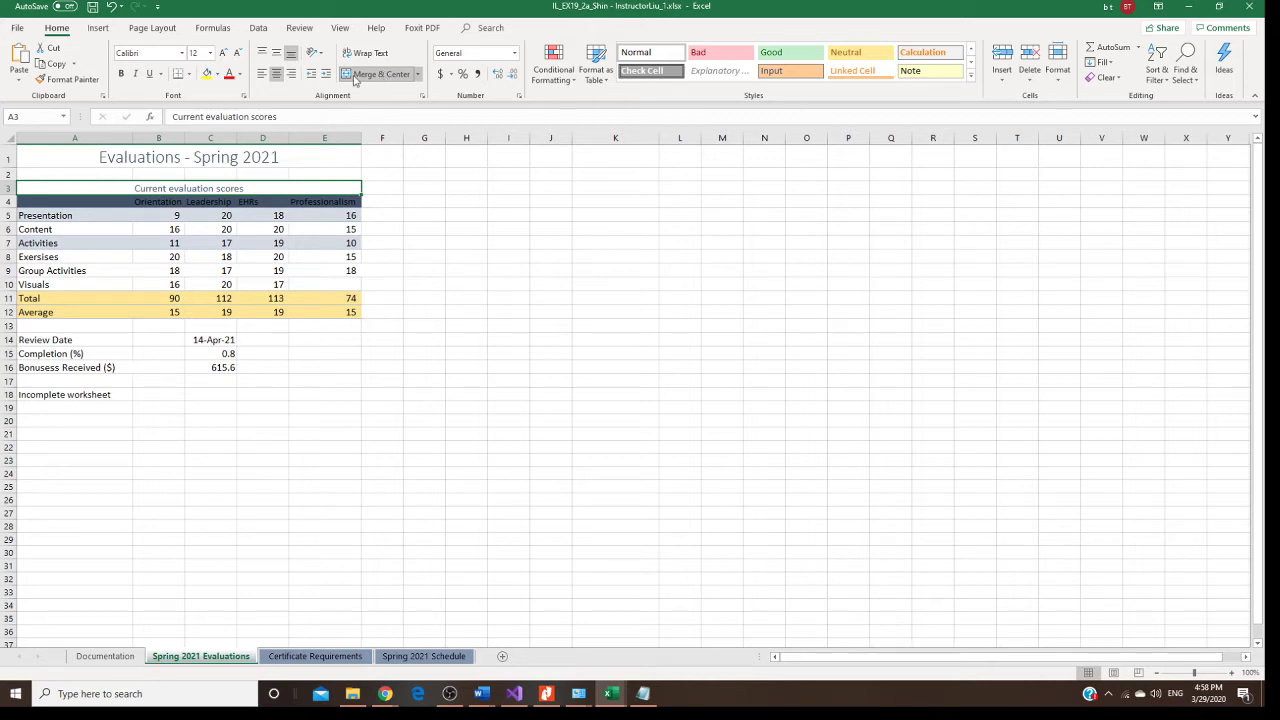
left_click(121, 74)
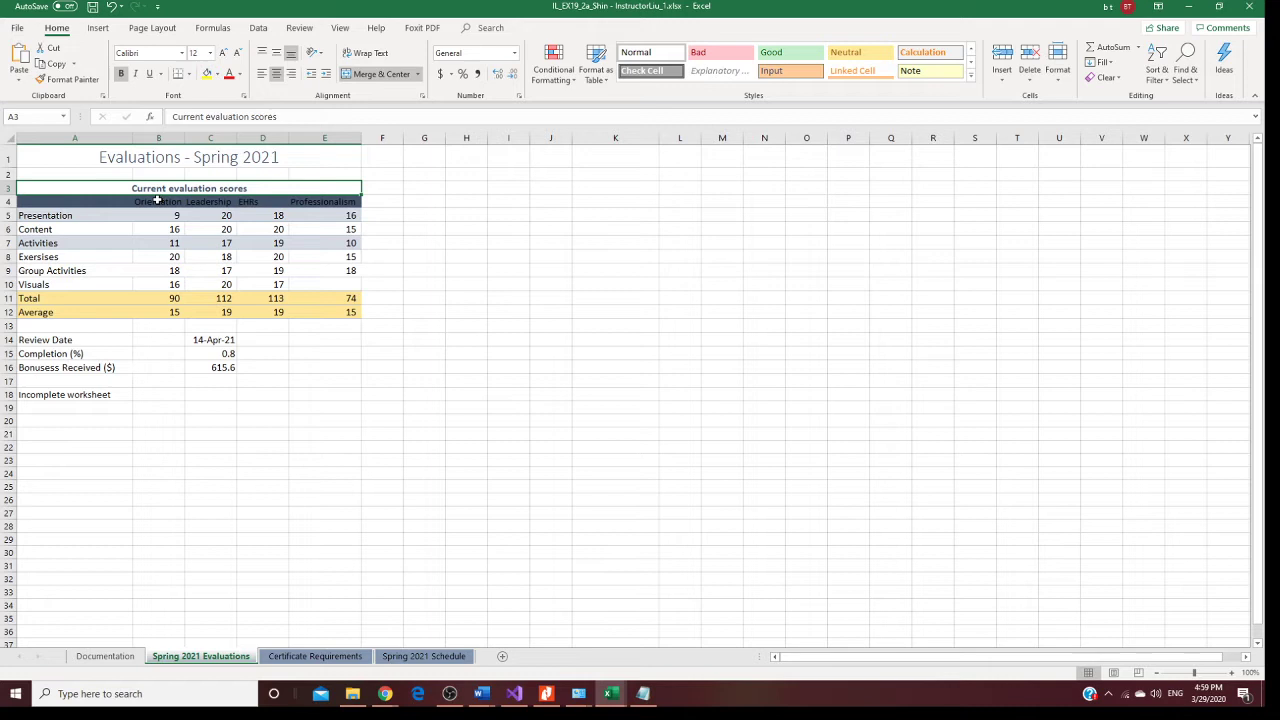
Centre the B4:E4 column headers and colour their text White, Background 1.
left_click(157, 201)
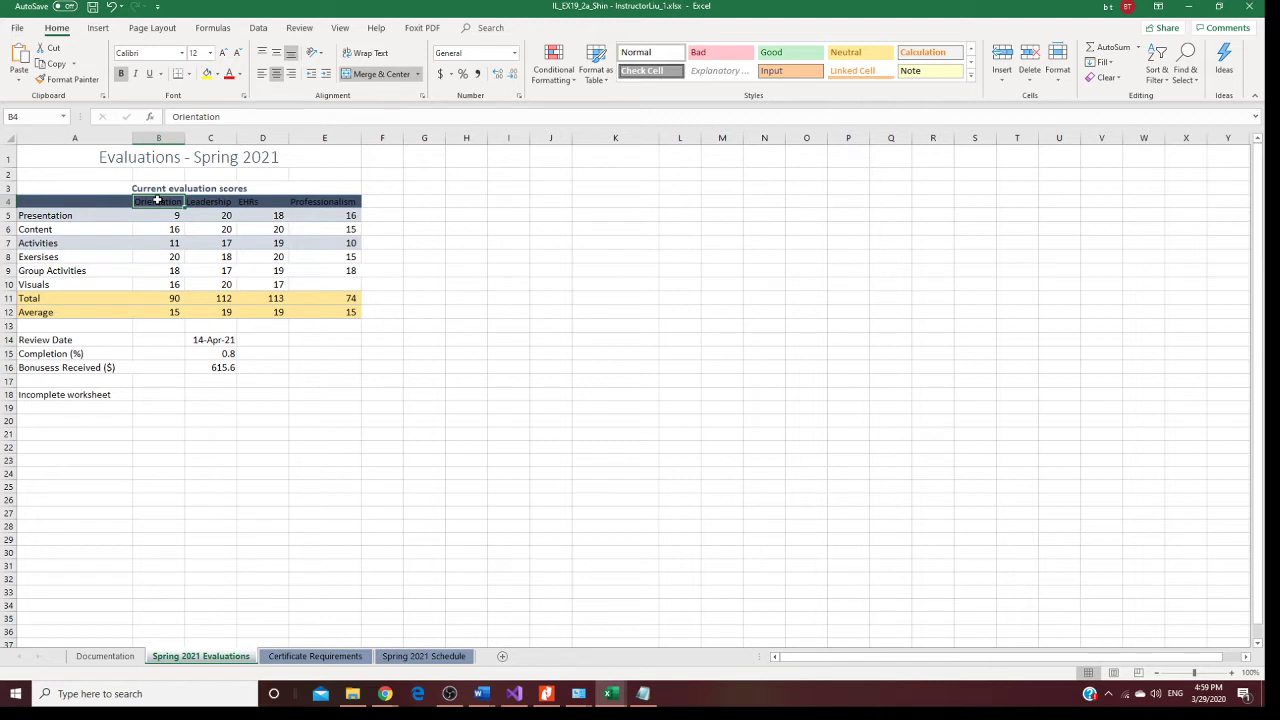
left_click_drag(157, 201, 350, 201)
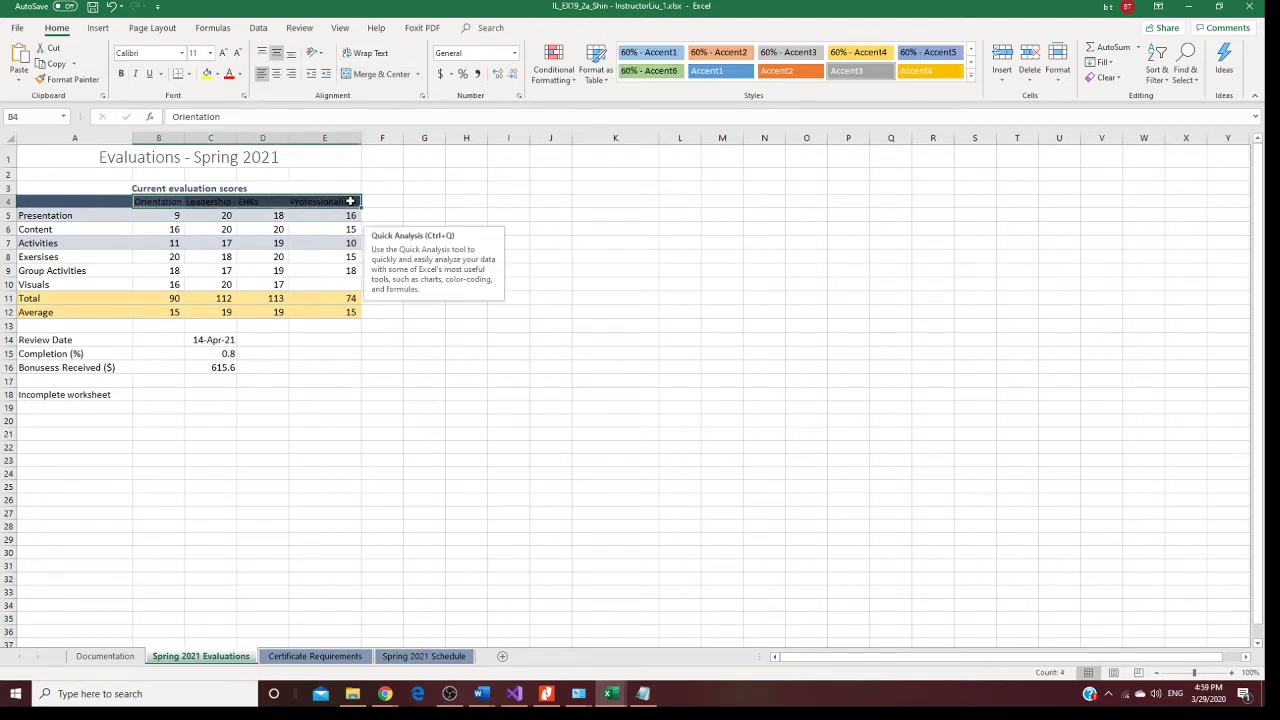
left_click(277, 75)
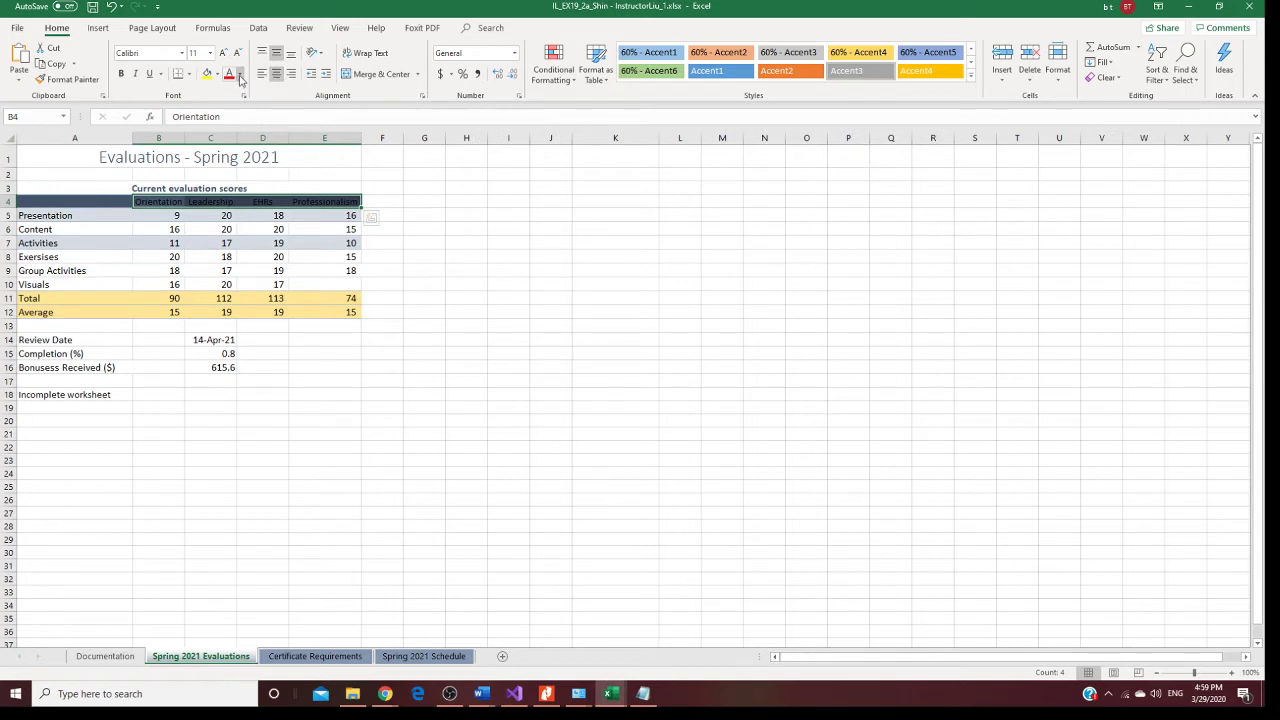
left_click(240, 78)
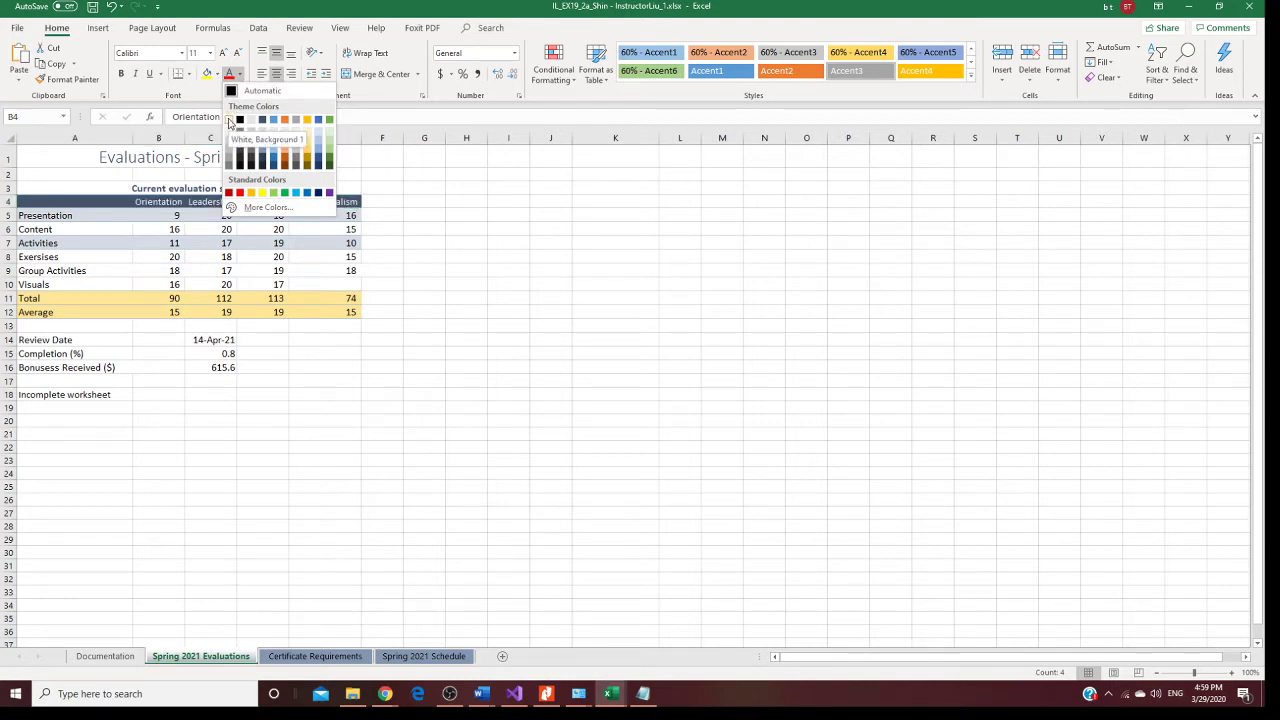
left_click(229, 122)
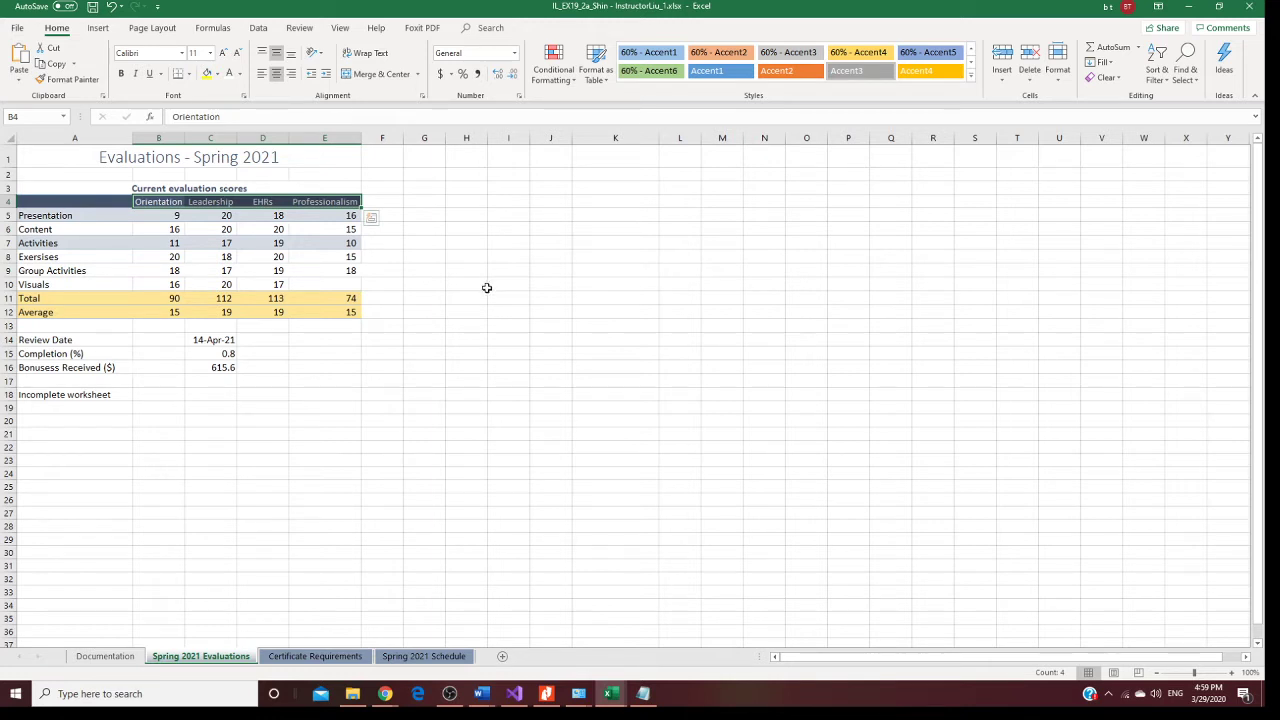
left_click(486, 286)
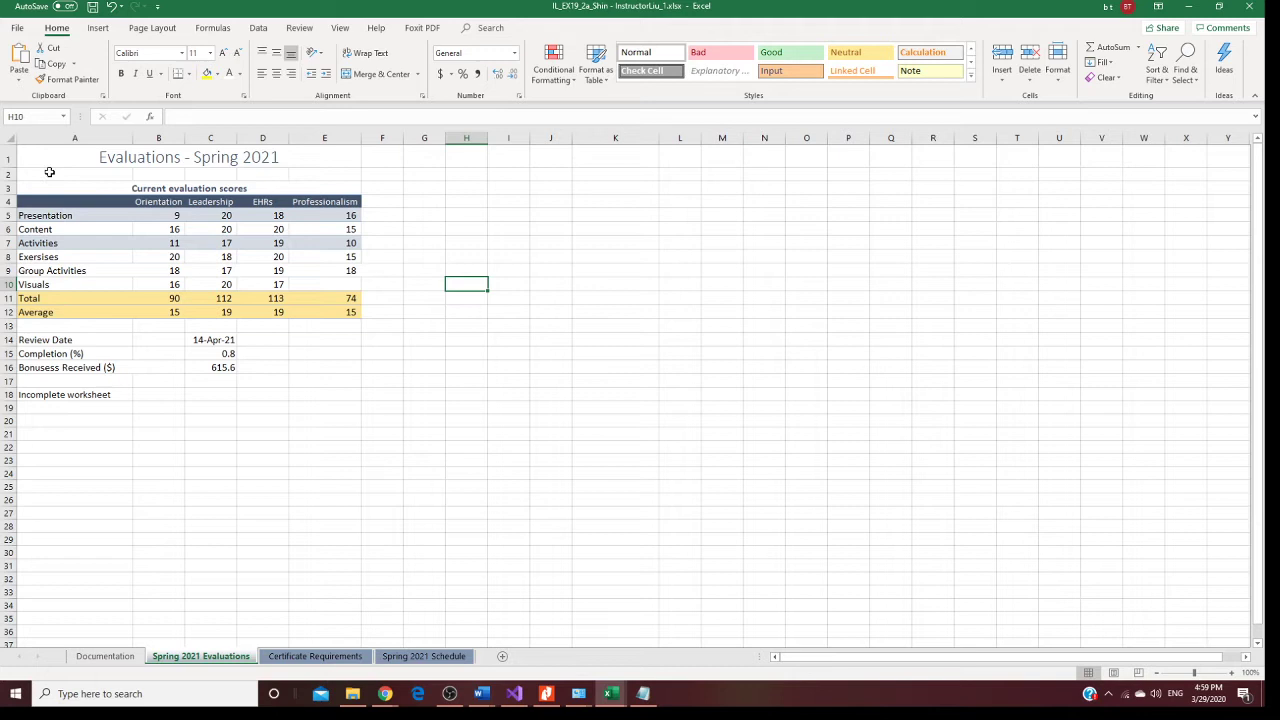
left_click(40, 243)
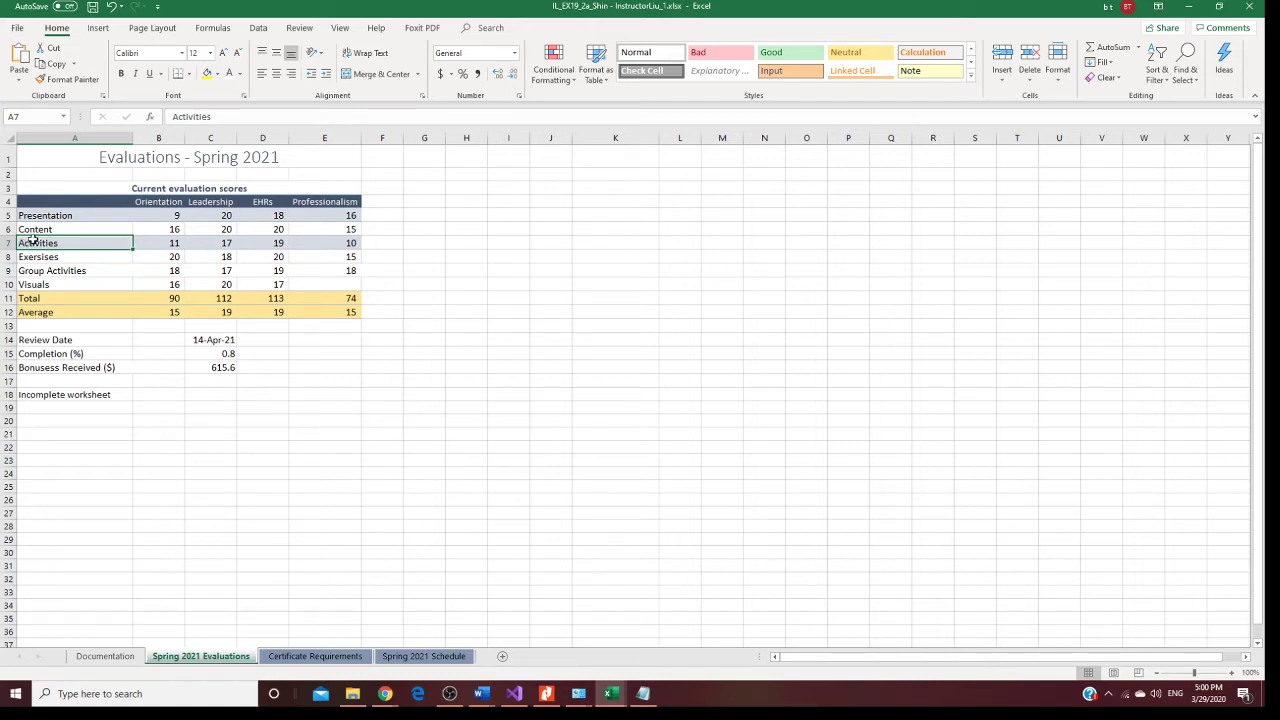
Copy the Activities row formatting from A7:E7 onto the Group Activities row A9:E9 with Format Painter.
left_click_drag(33, 240, 309, 243)
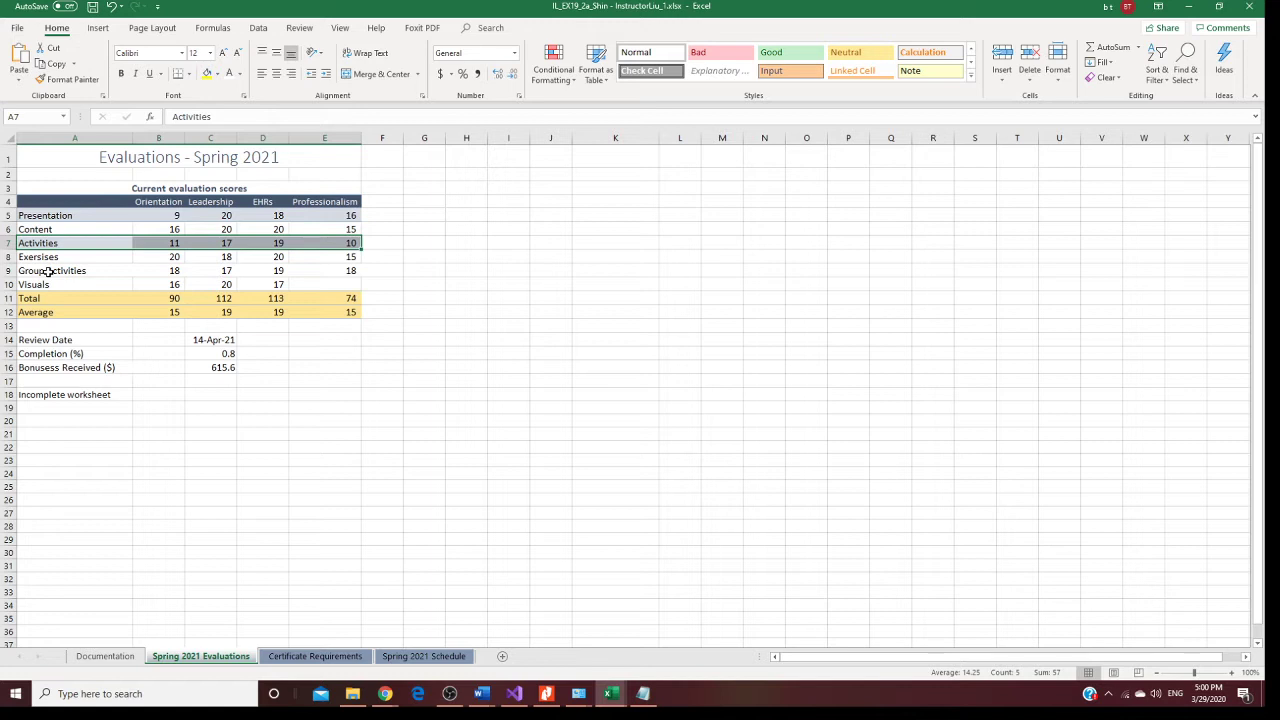
left_click(80, 85)
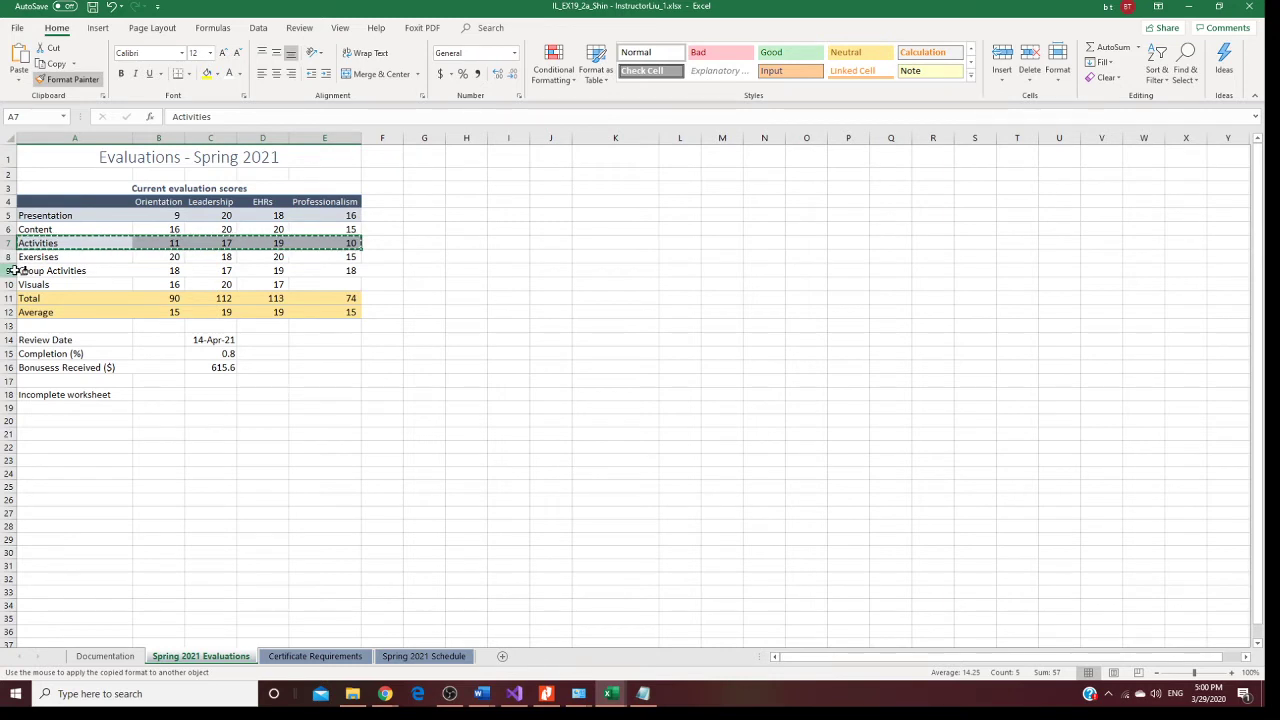
left_click_drag(25, 270, 310, 272)
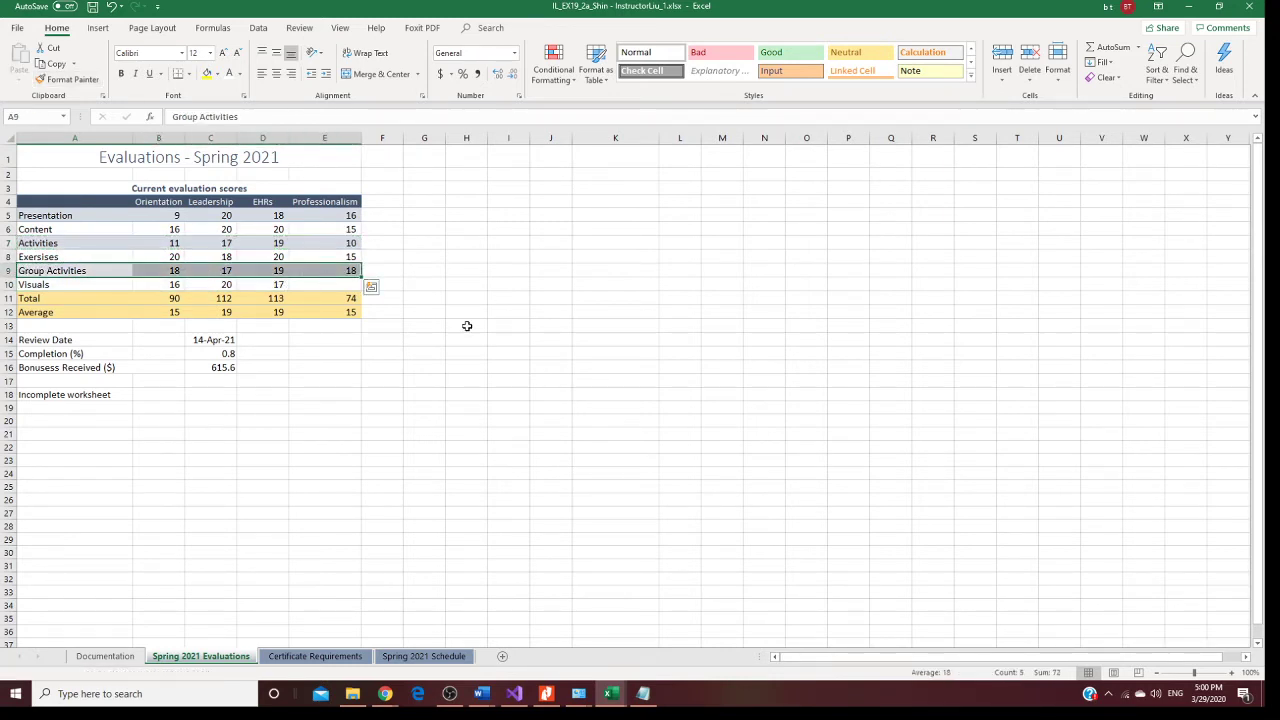
left_click(467, 326)
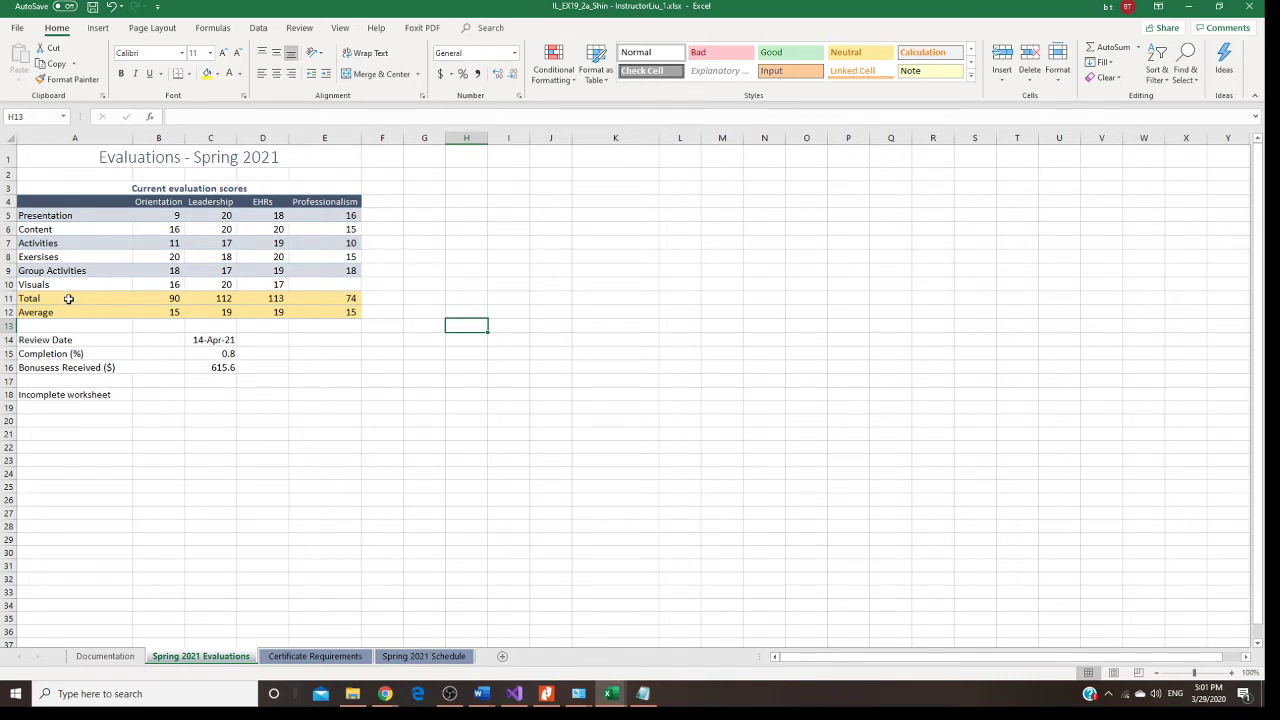
Make the Total and Average labels in A11:A12 italic with a bottom double border.
left_click_drag(68, 298, 67, 311)
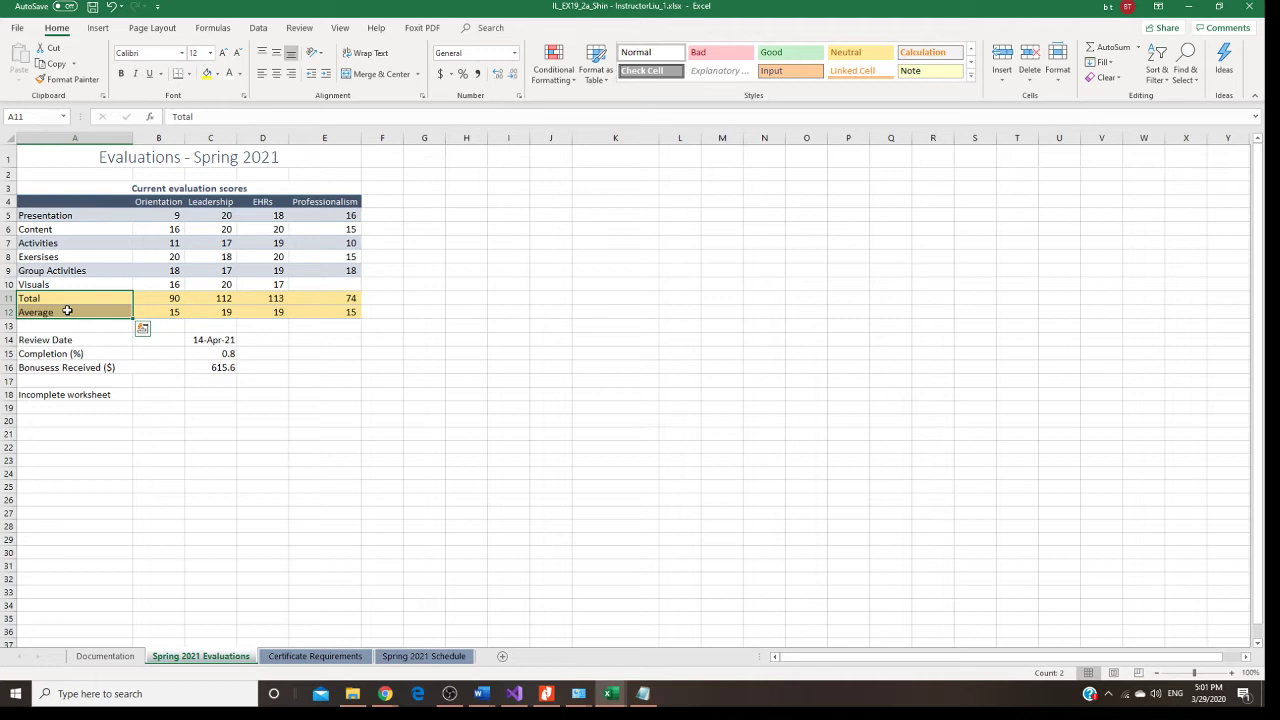
left_click(135, 73)
left_click(189, 75)
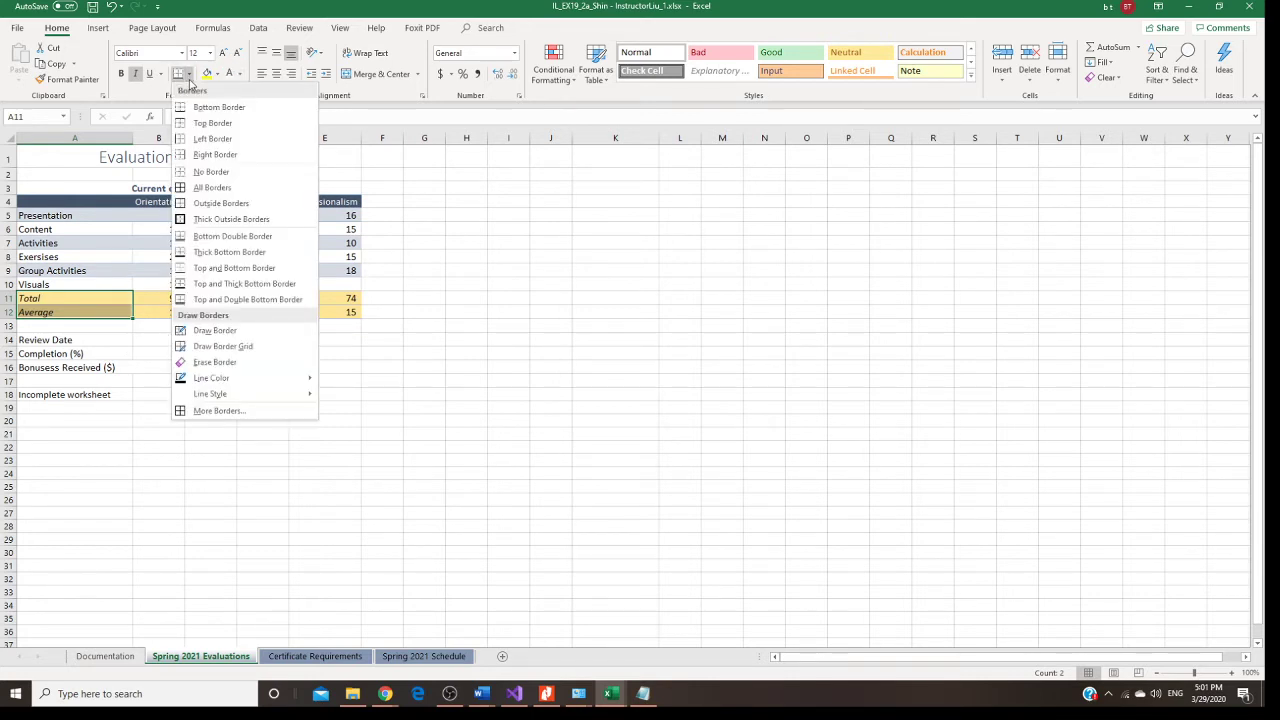
left_click(226, 237)
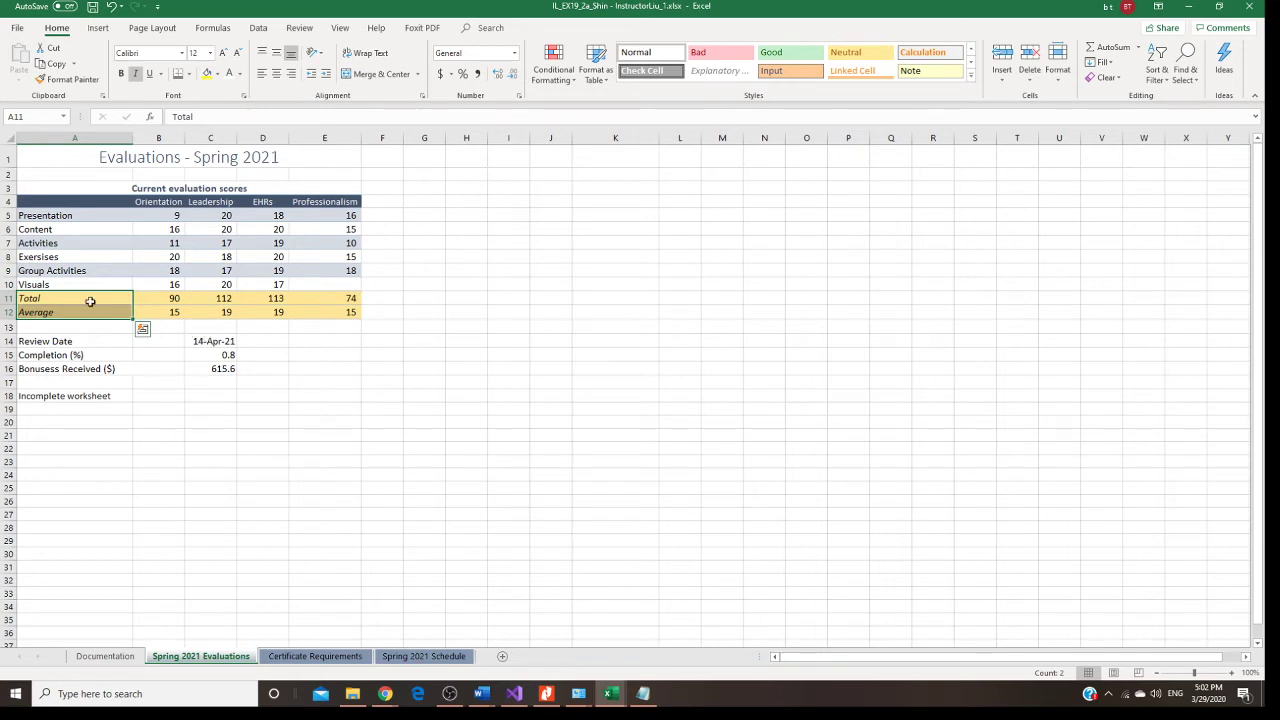
Give A11:E12 a bottom double border and a Blue-Gray, Text 2, Lighter 80% fill.
left_click(56, 299)
left_click_drag(56, 299, 327, 316)
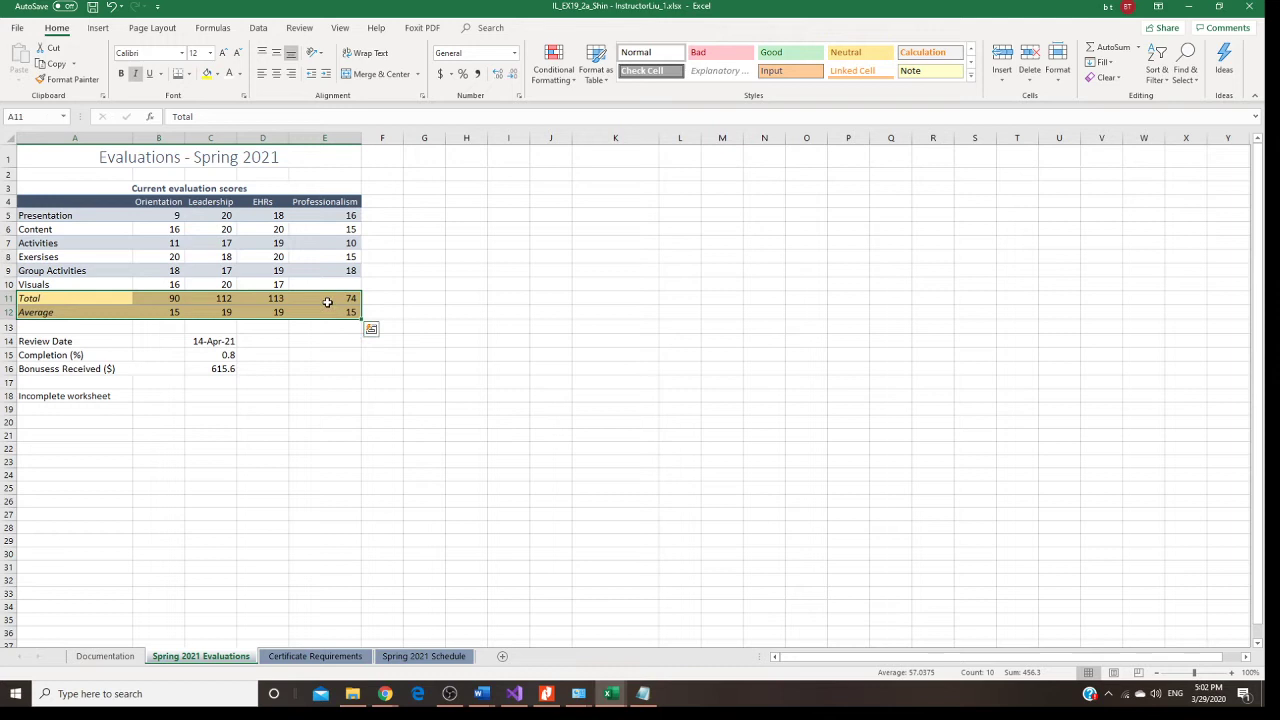
left_click(189, 75)
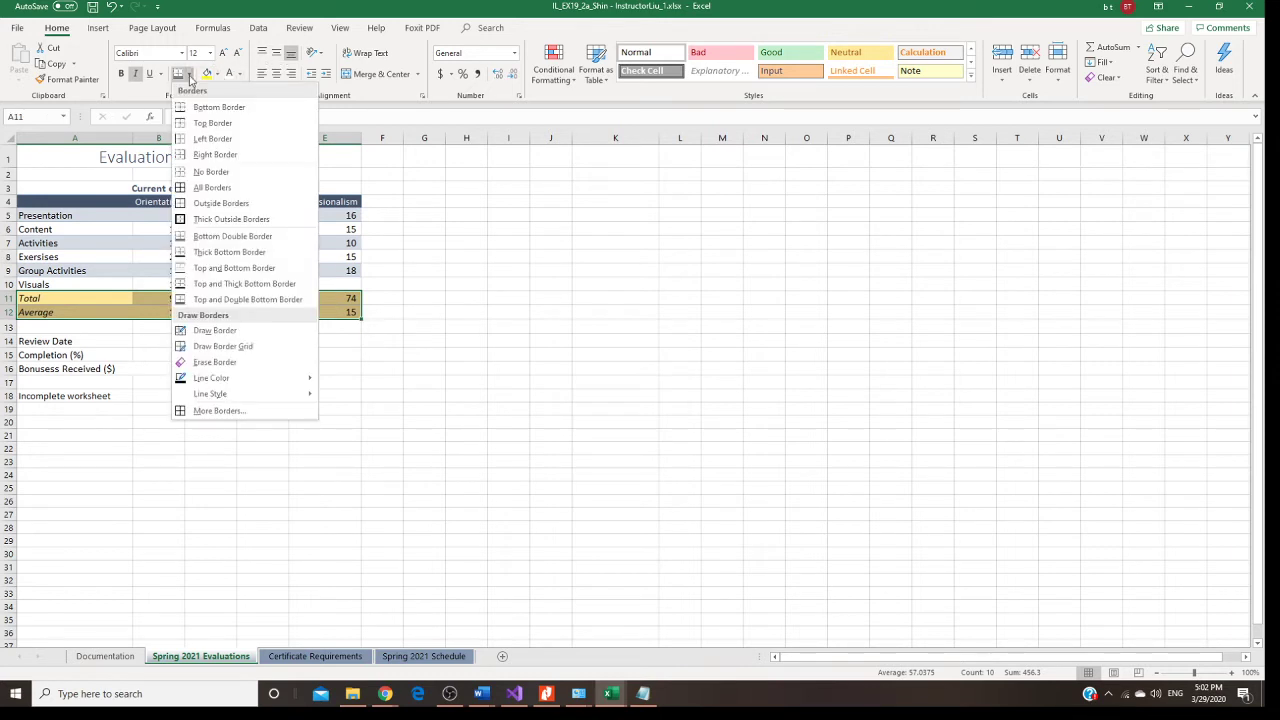
left_click(246, 237)
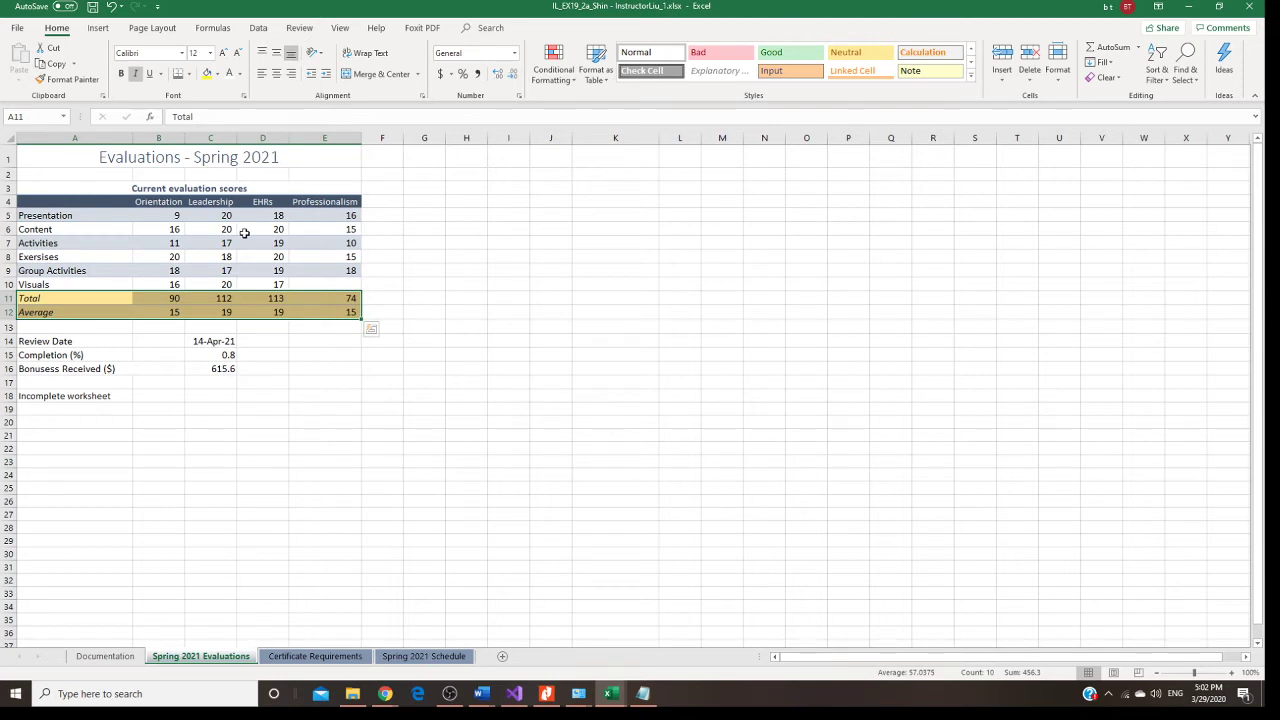
left_click(217, 75)
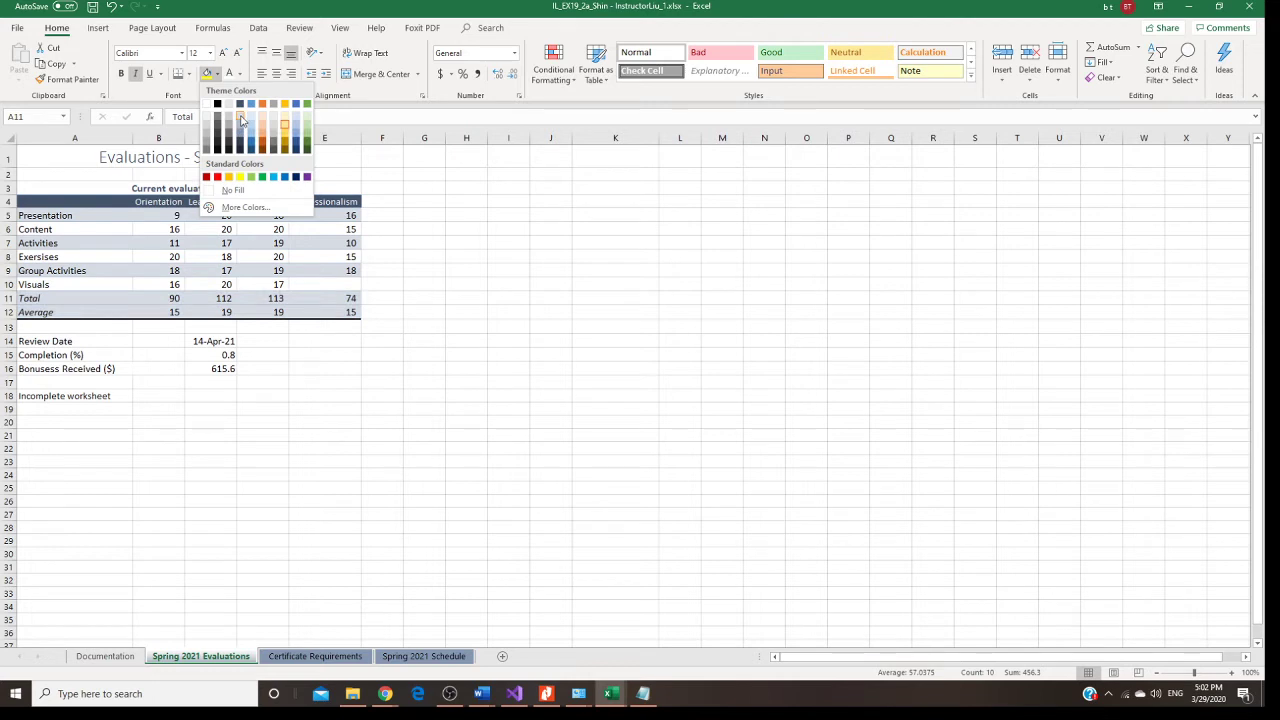
left_click(241, 120)
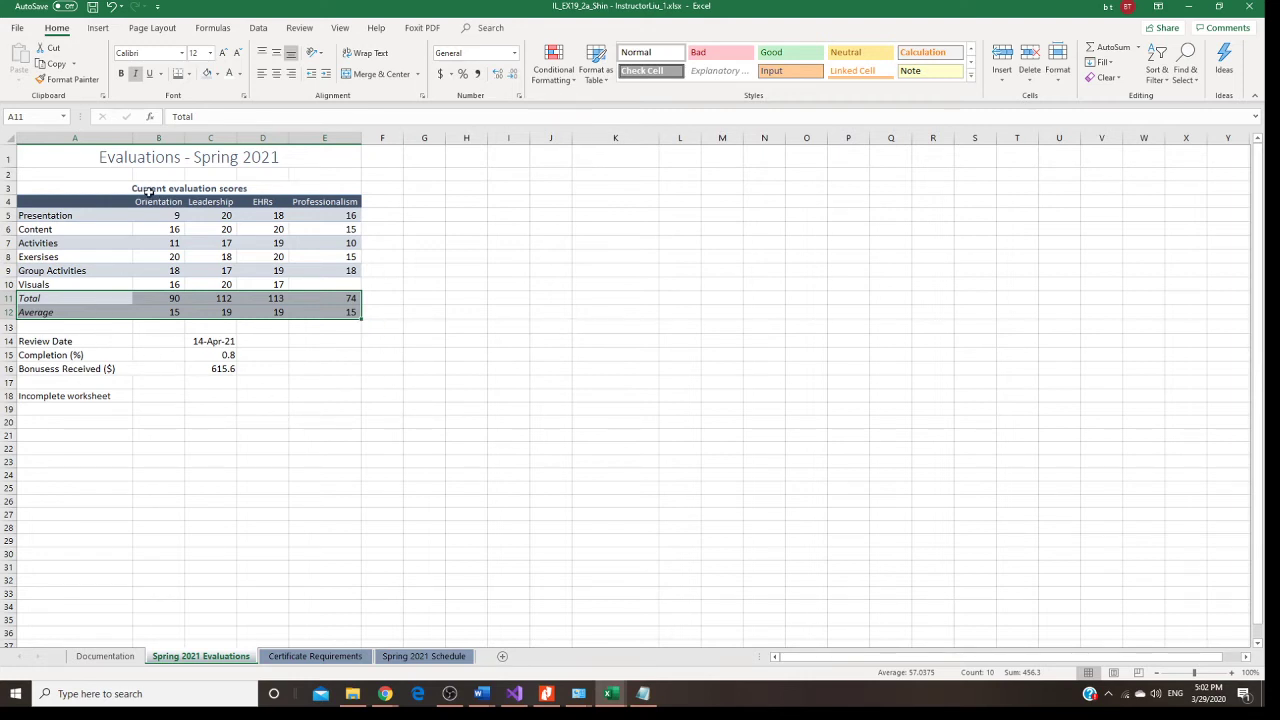
Add a Greater Than 17 rule to B12:E12 with light red fill and dark red text.
left_click(168, 312)
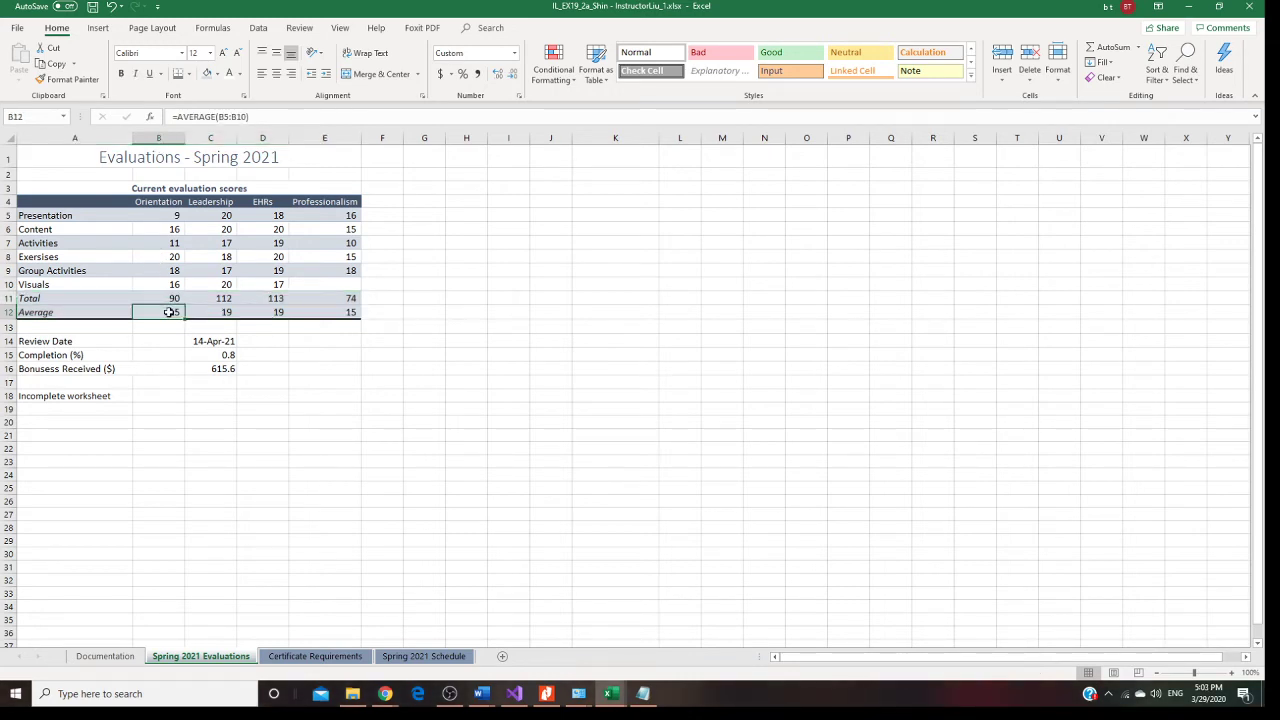
left_click_drag(168, 312, 327, 312)
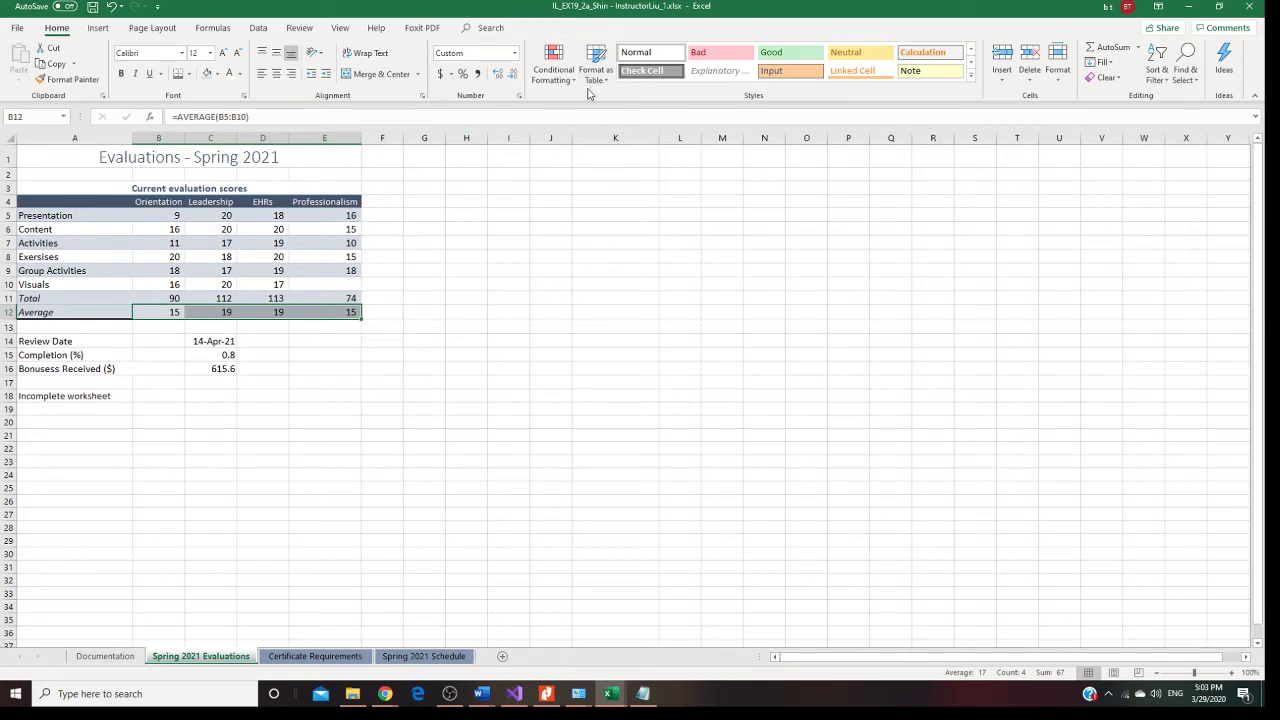
left_click(562, 74)
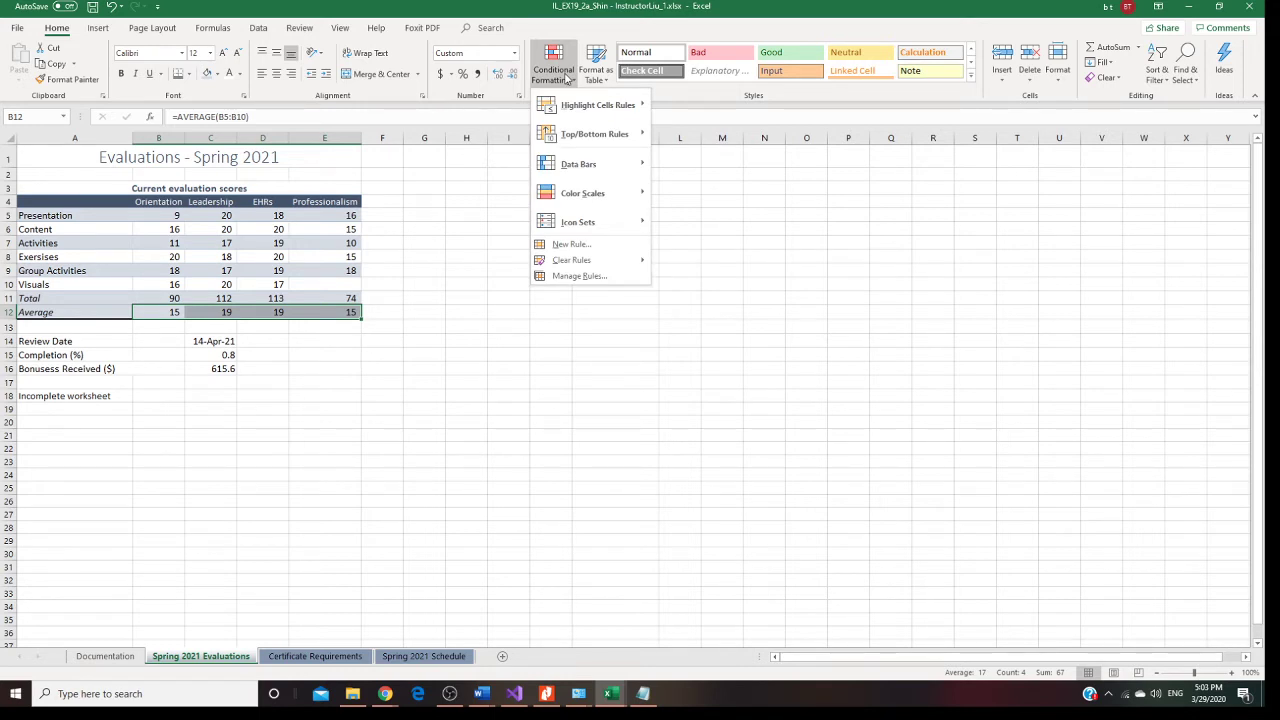
mouse_move(583, 106)
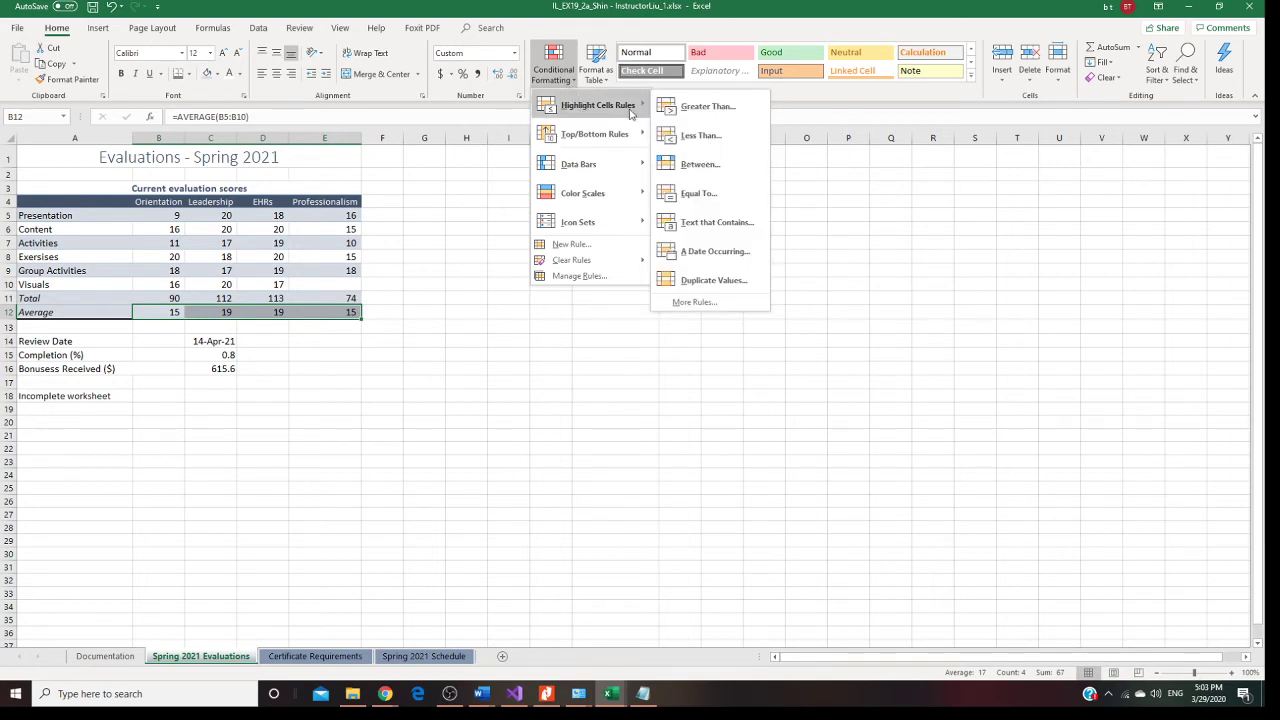
left_click(710, 107)
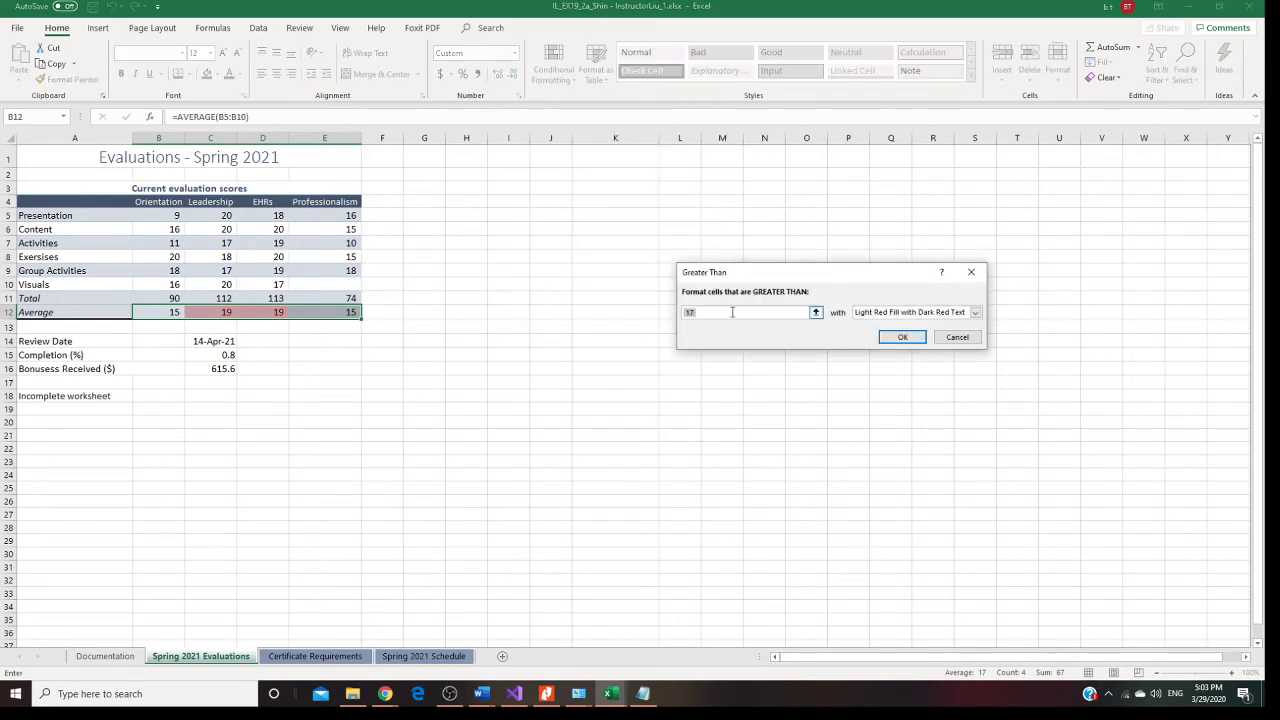
left_click(732, 312)
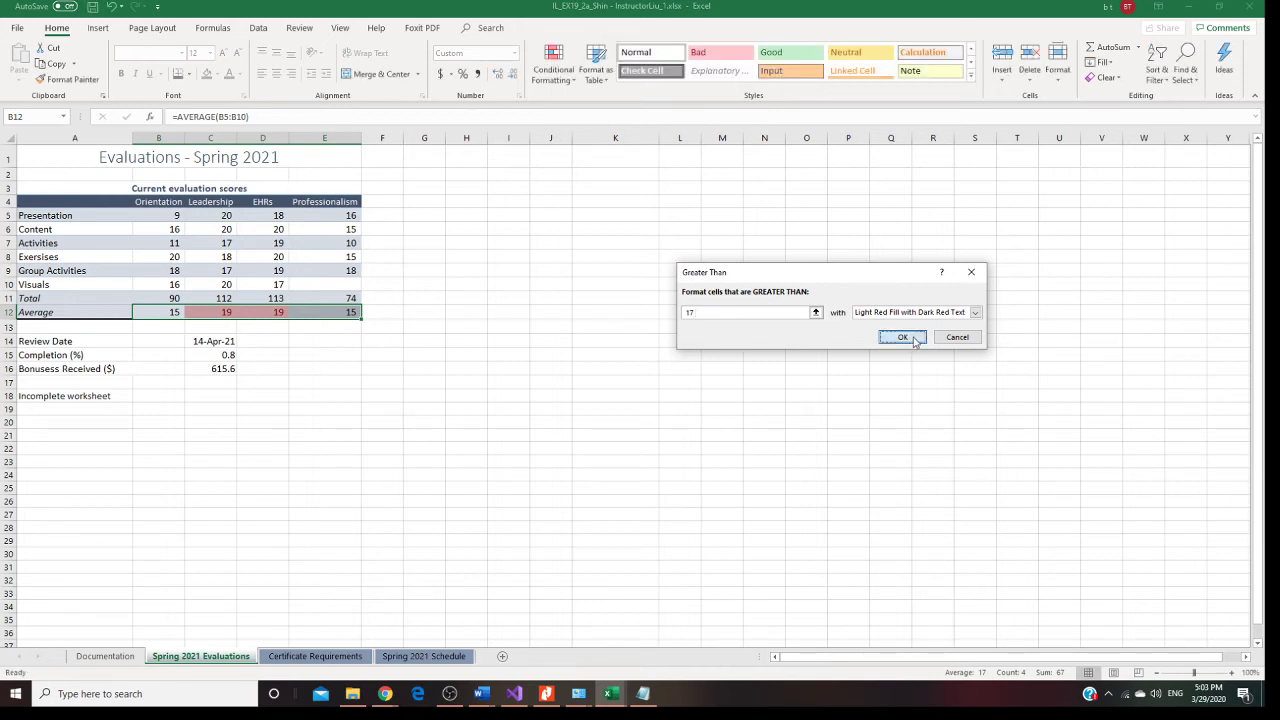
left_click(913, 342)
left_click(551, 305)
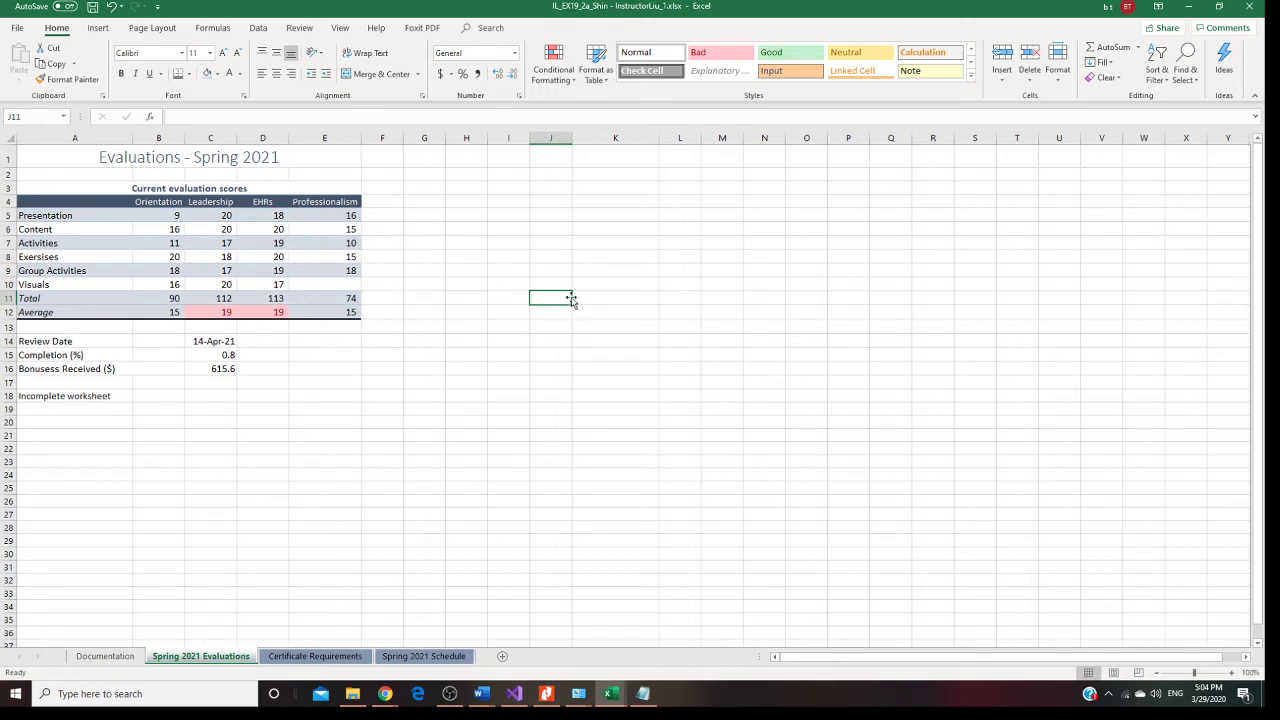
Format the C14 Review Date as a Short Date (4/14/2021) and show C15 Completion as 80%.
left_click(223, 340)
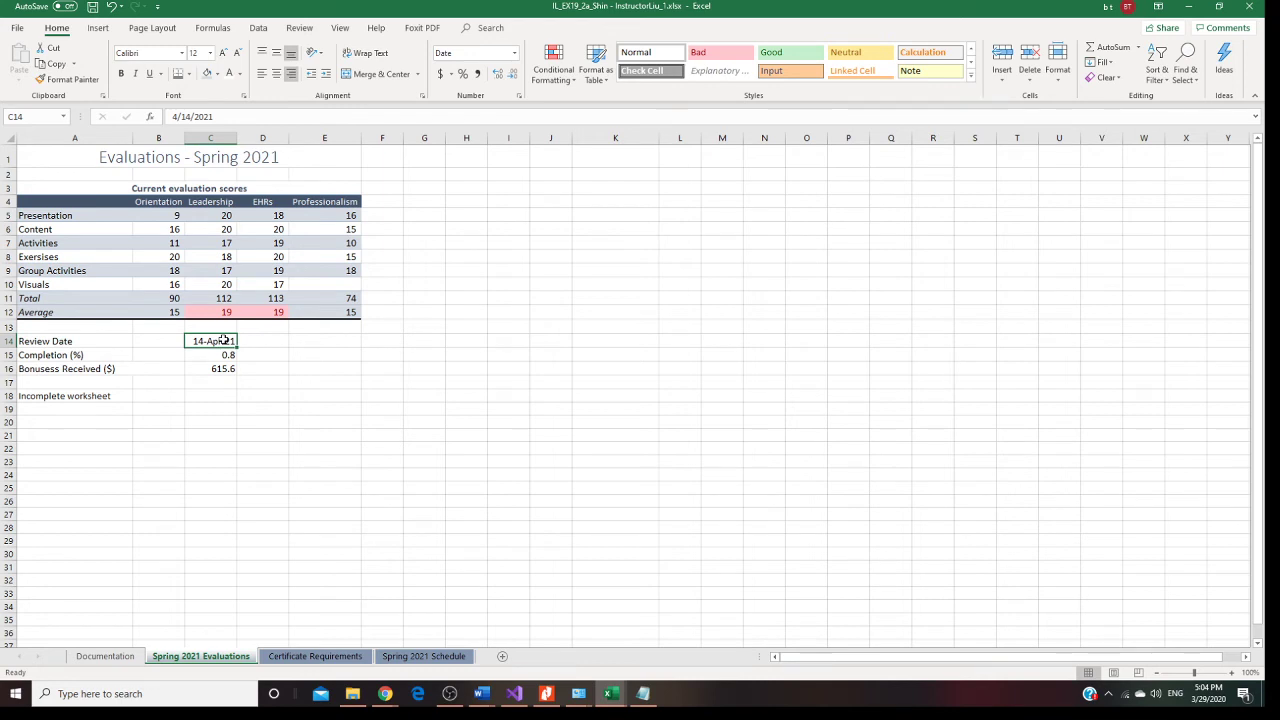
left_click(515, 53)
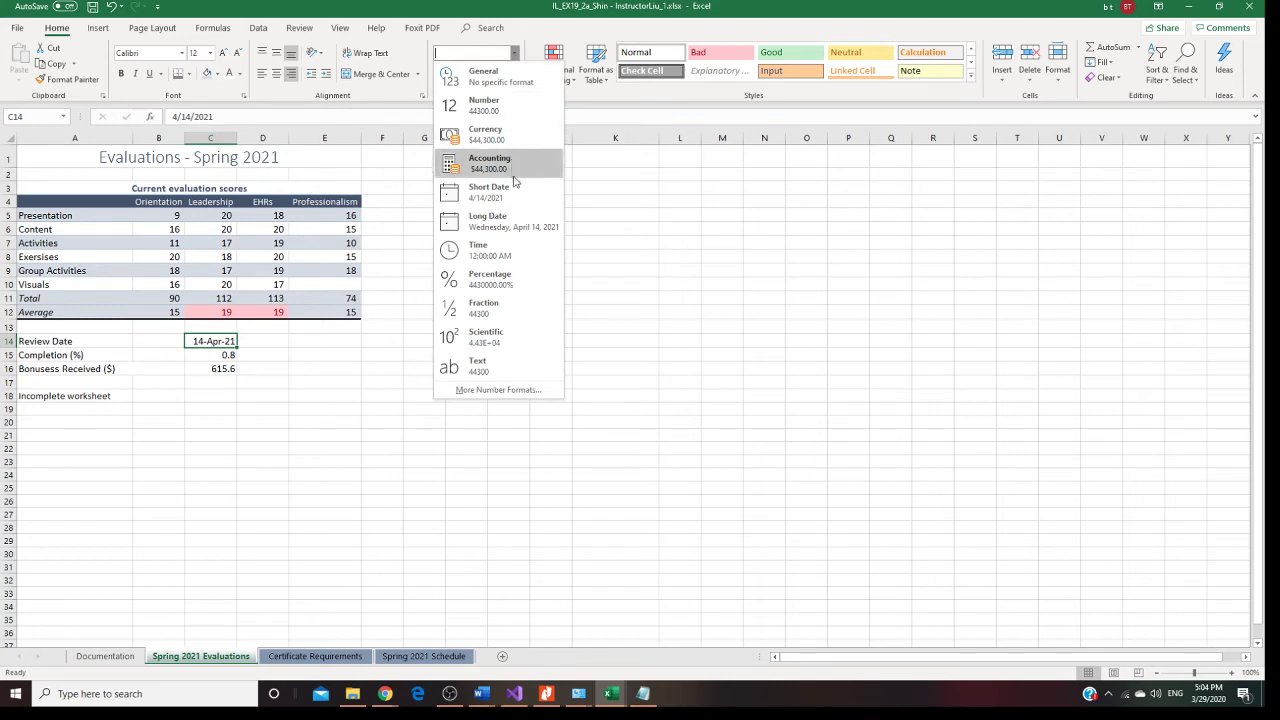
left_click(499, 191)
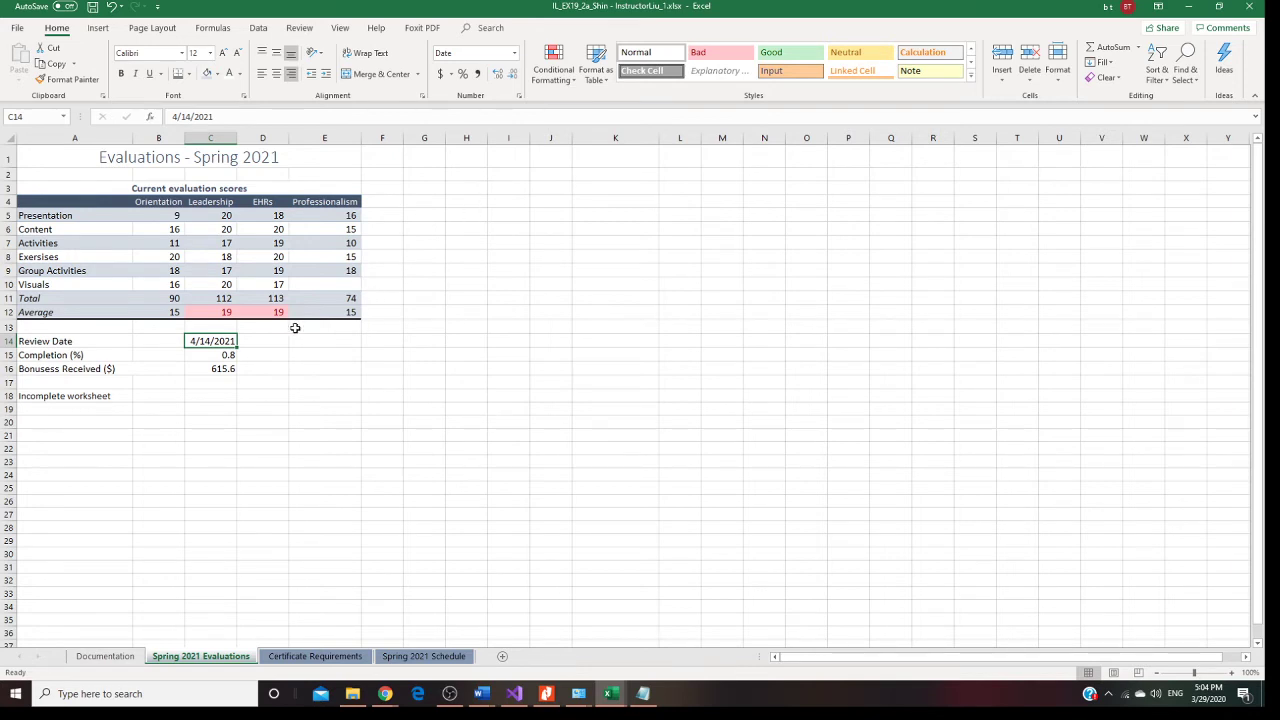
left_click(218, 356)
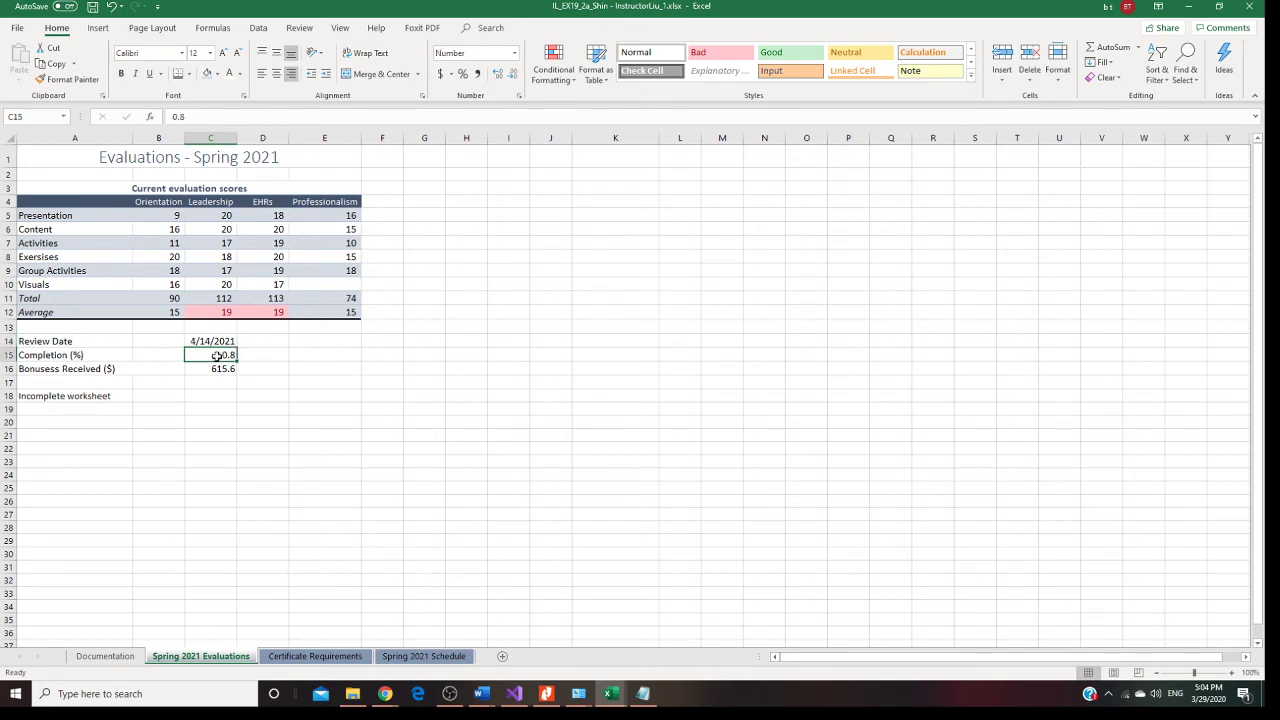
left_click(463, 75)
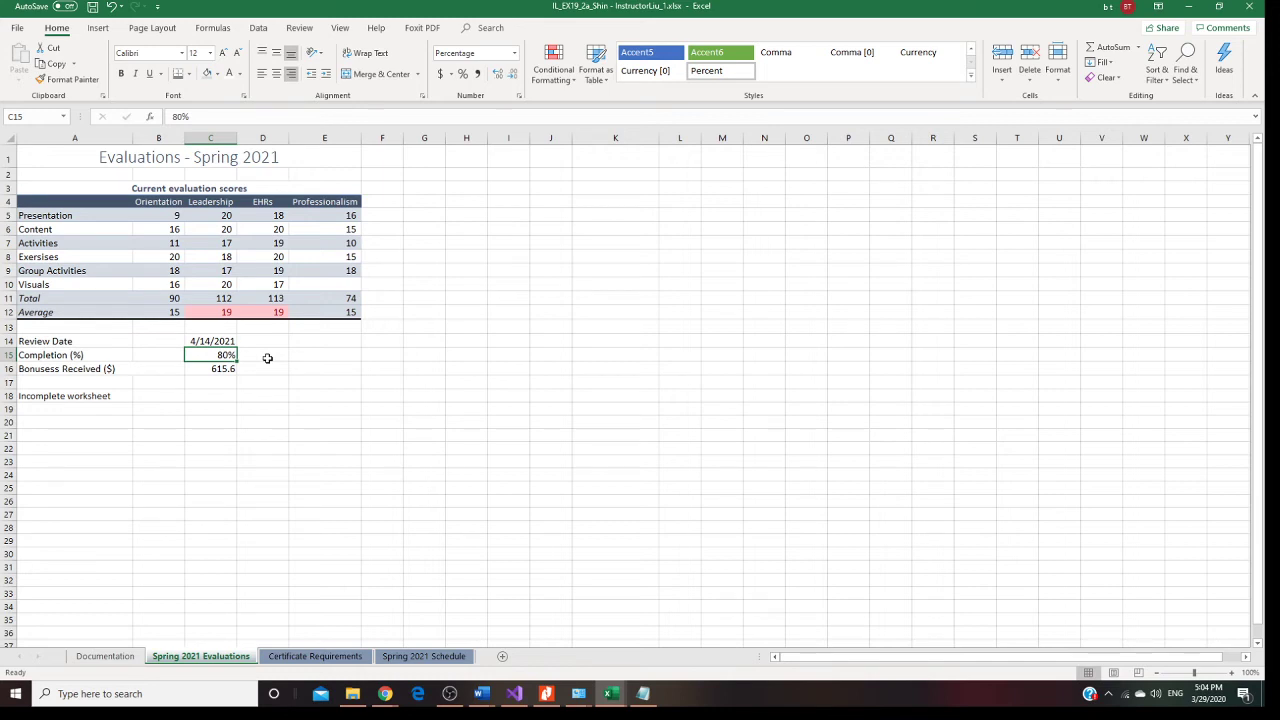
Enter 15 as the Visuals Professionalism score in E10.
left_click(341, 283)
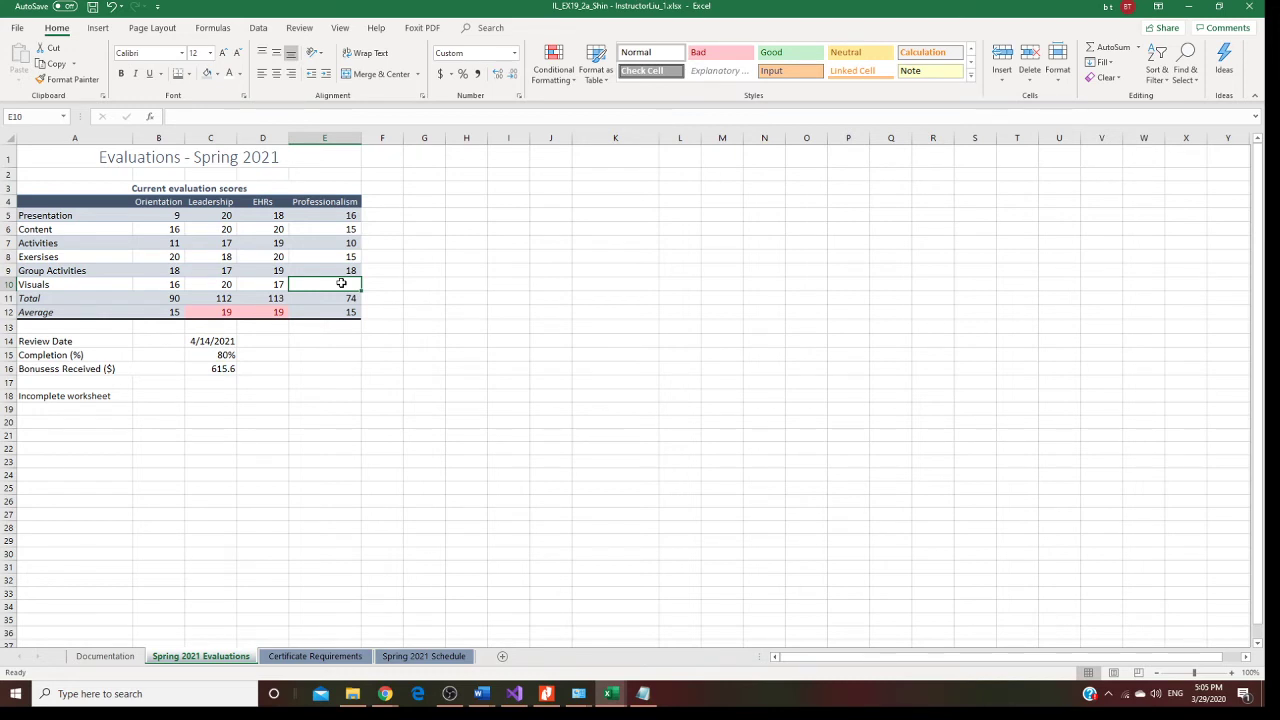
type("15")
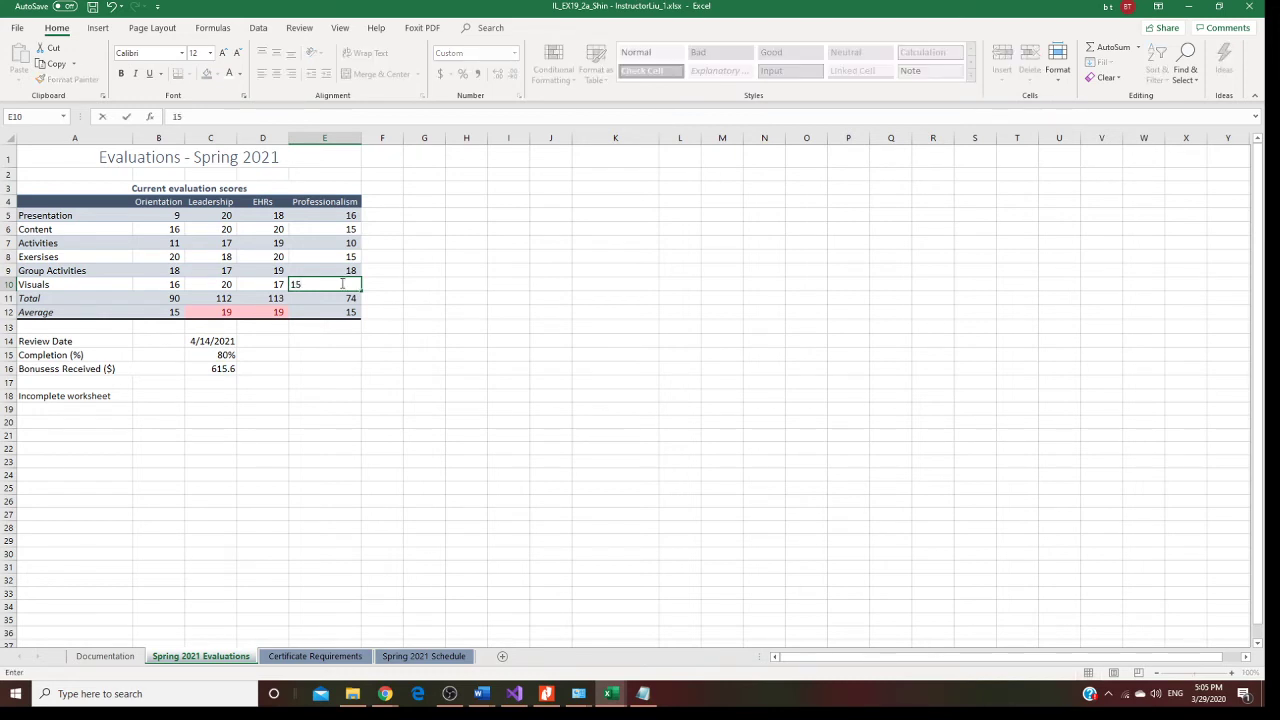
left_click(471, 285)
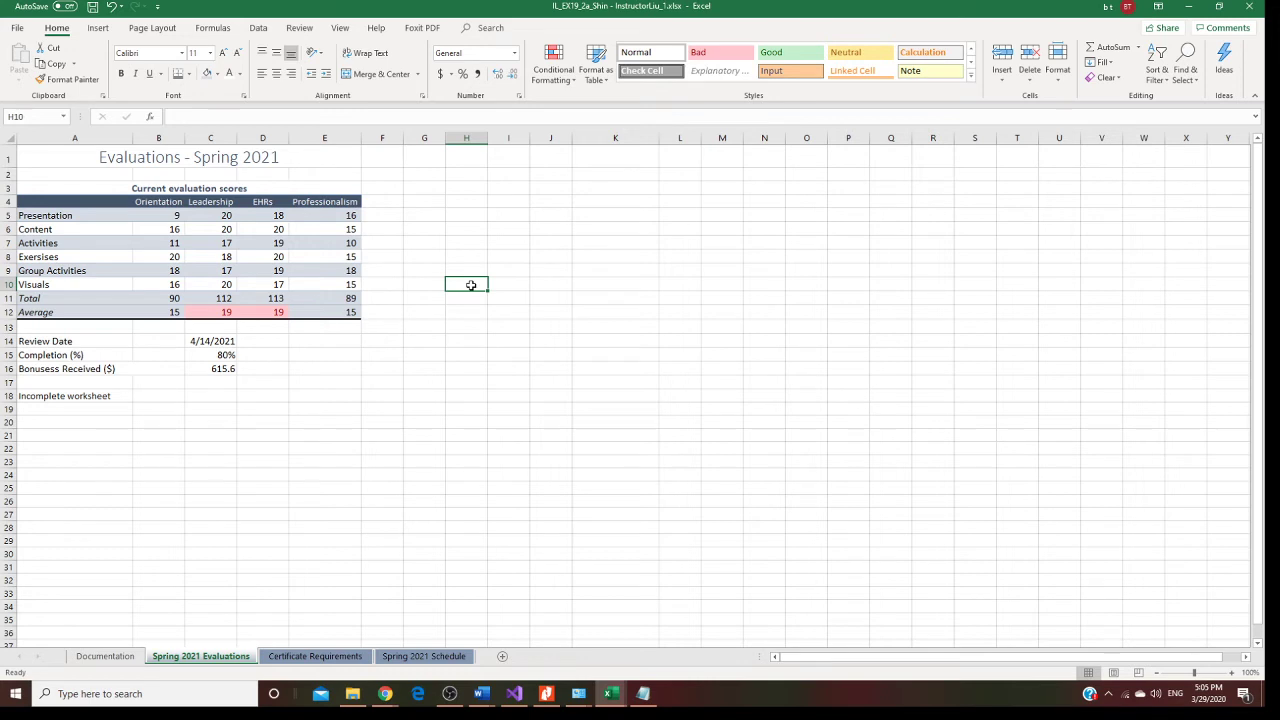
Delete row 18, the Incomplete worksheet row, using Delete Sheet Rows.
left_click(8, 396)
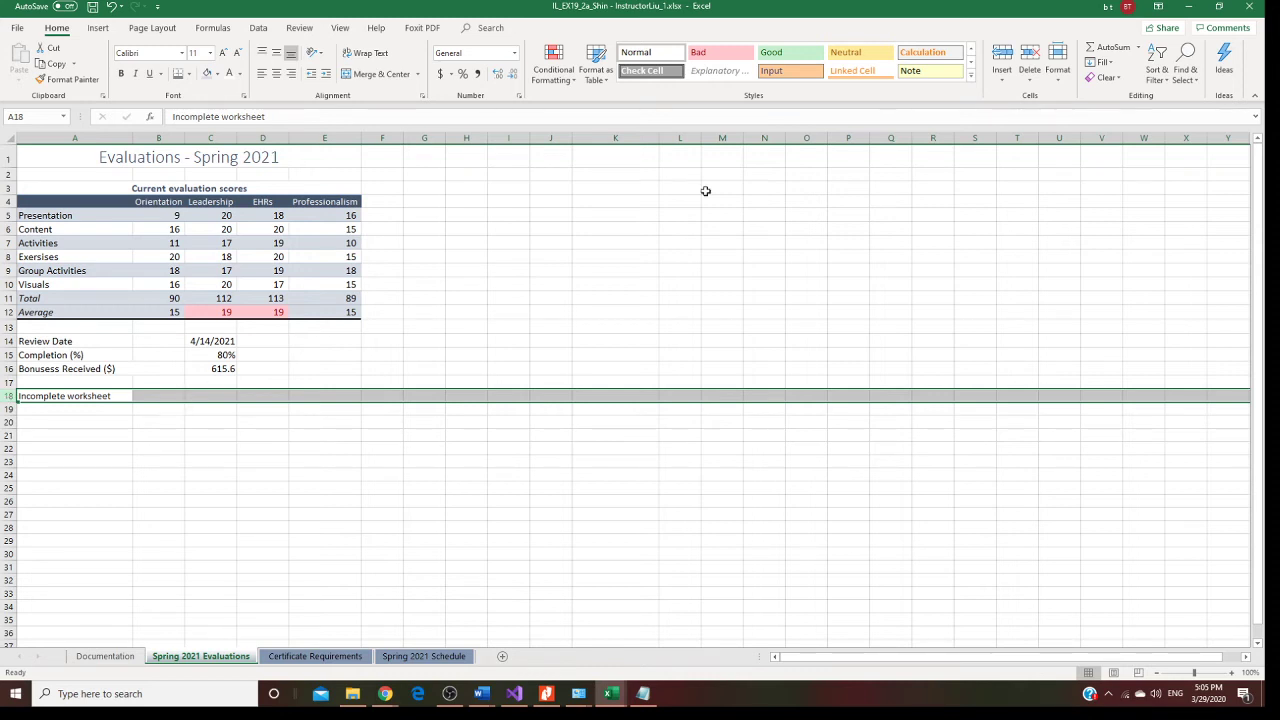
left_click(1034, 80)
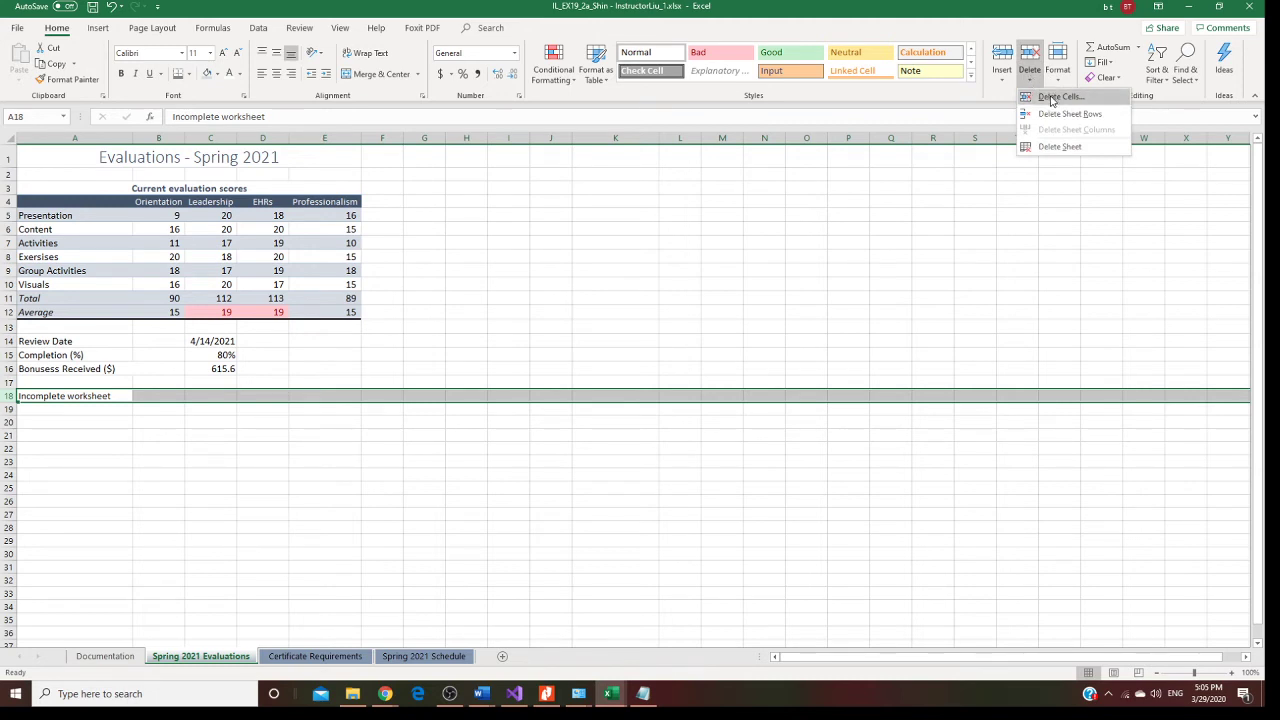
left_click(1068, 114)
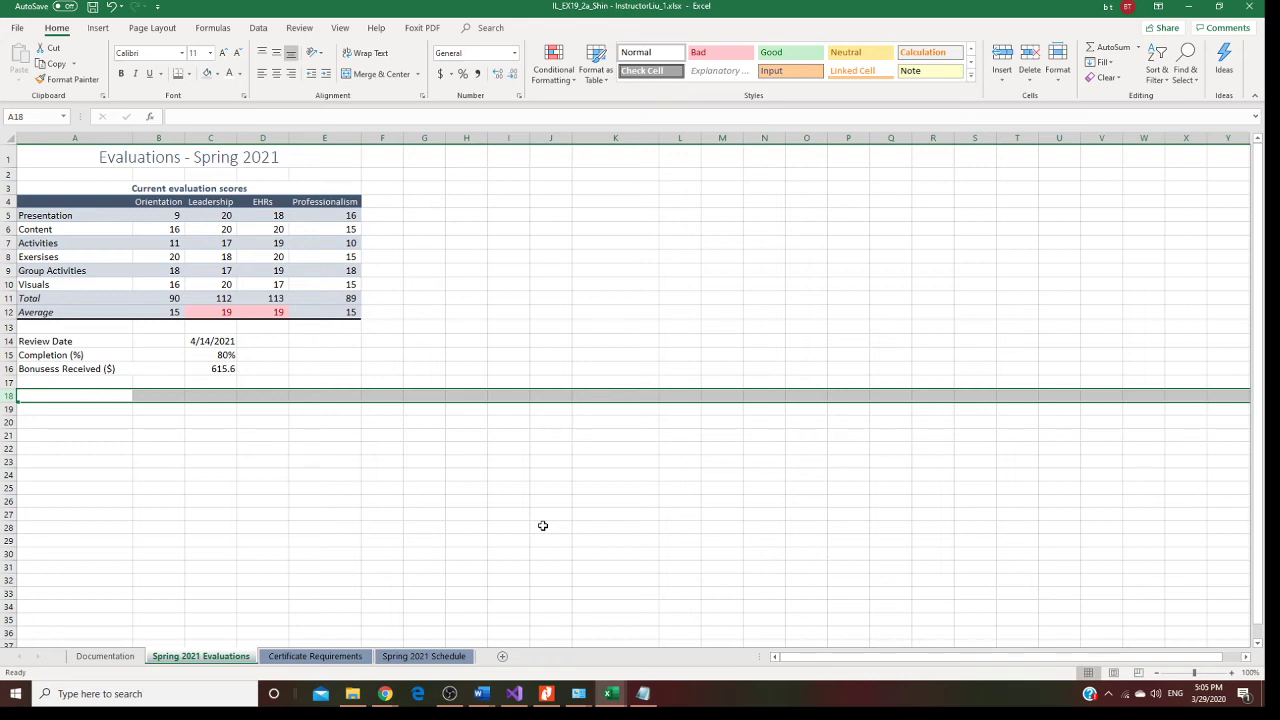
Spell-check the Spring 2021 Evaluations sheet from the Review tab and confirm completion.
left_click(302, 28)
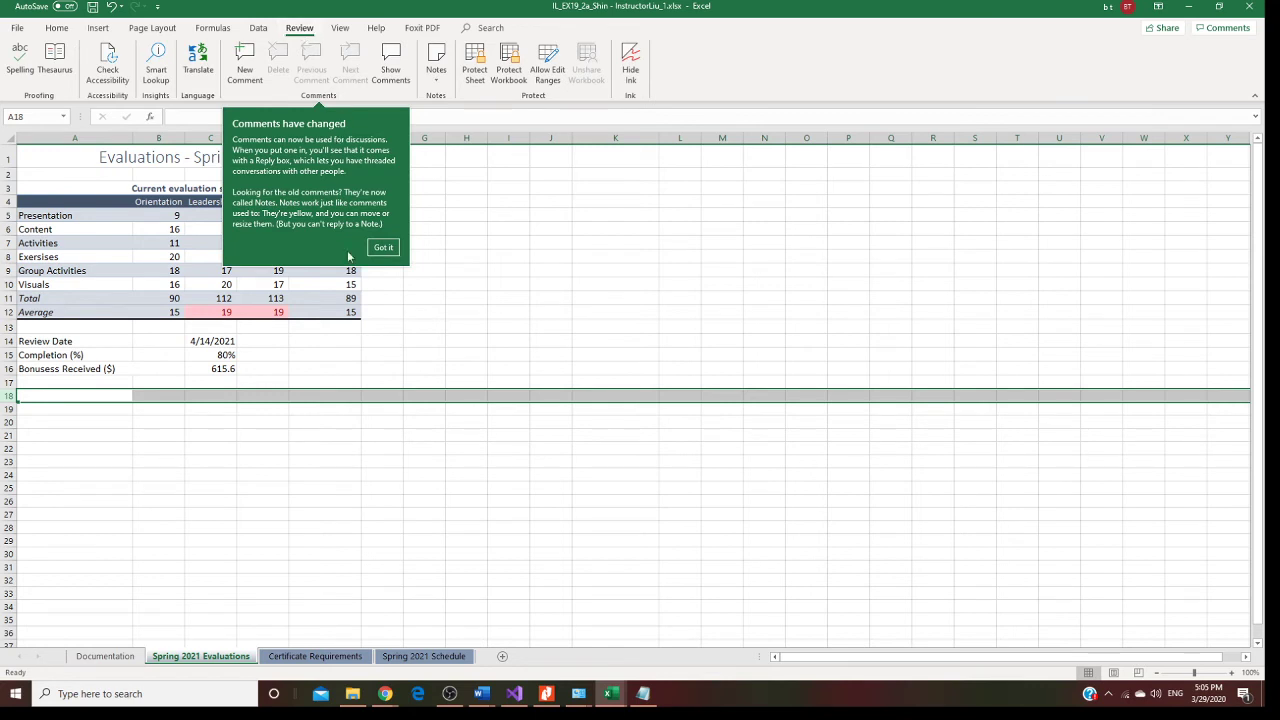
left_click(384, 247)
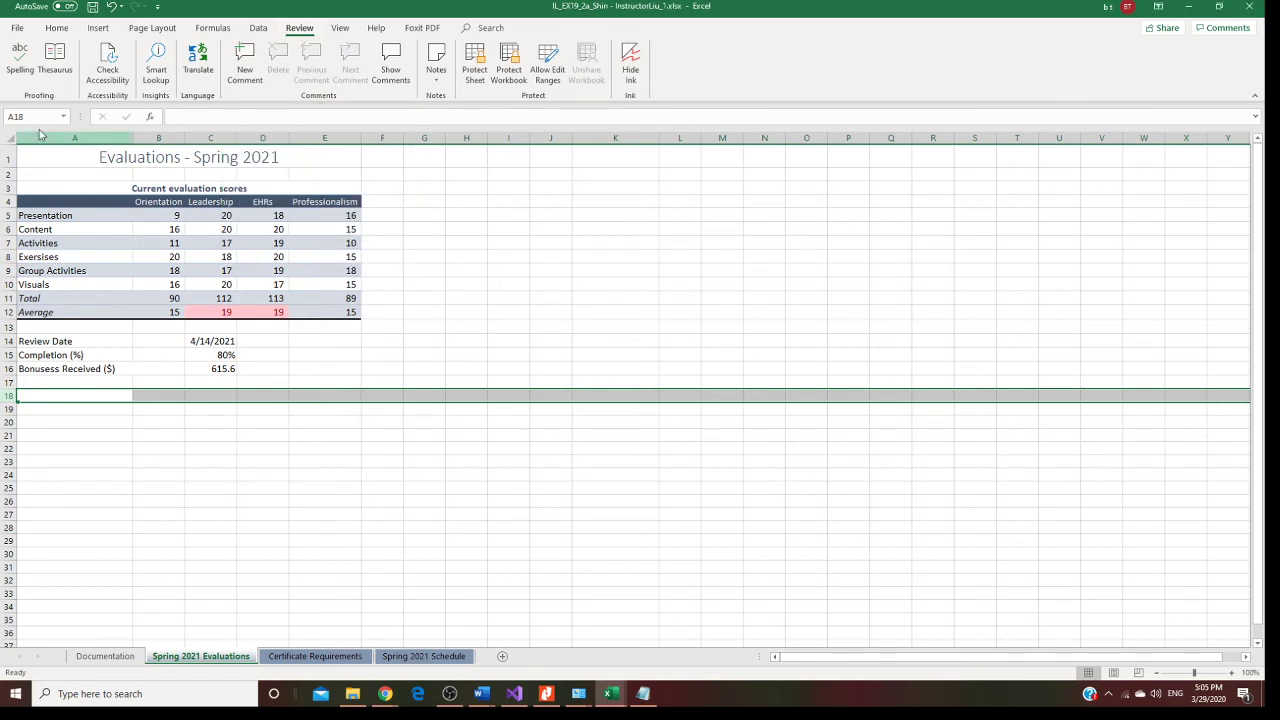
left_click(22, 70)
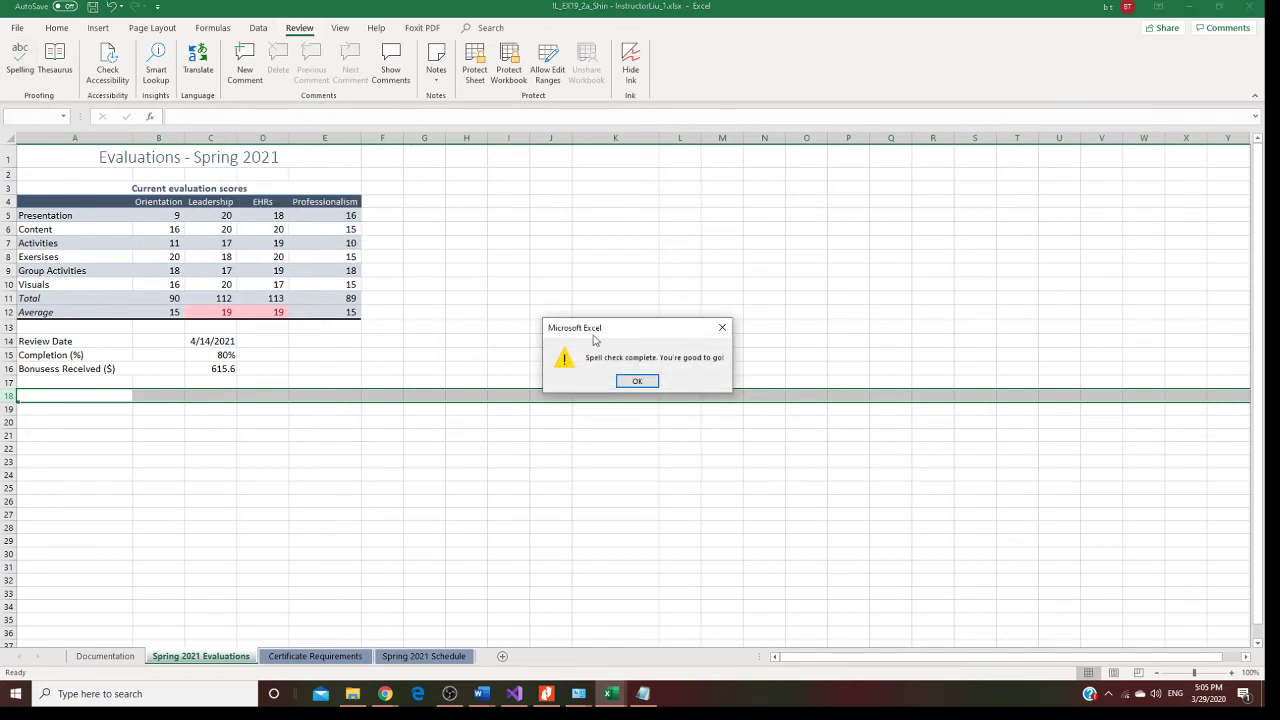
left_click(652, 380)
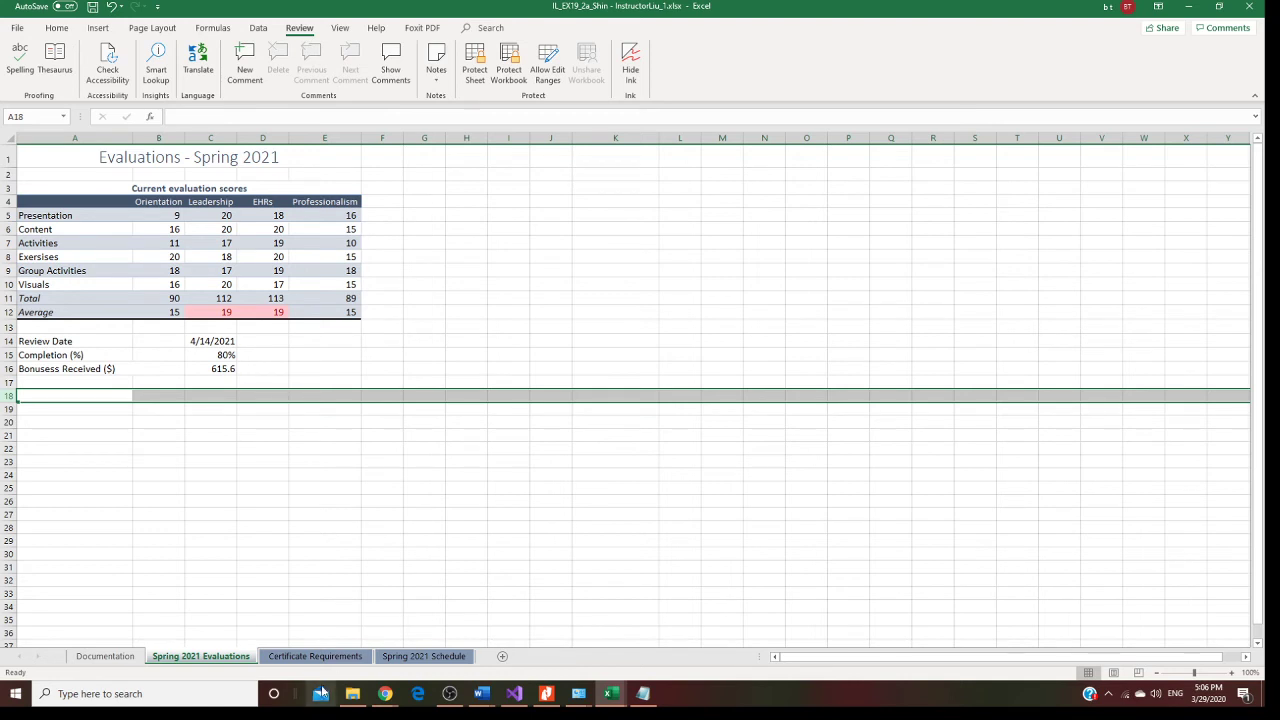
On Certificate Requirements, replace all 'Cr.' with 'Credits', making 2 replacements.
left_click(316, 656)
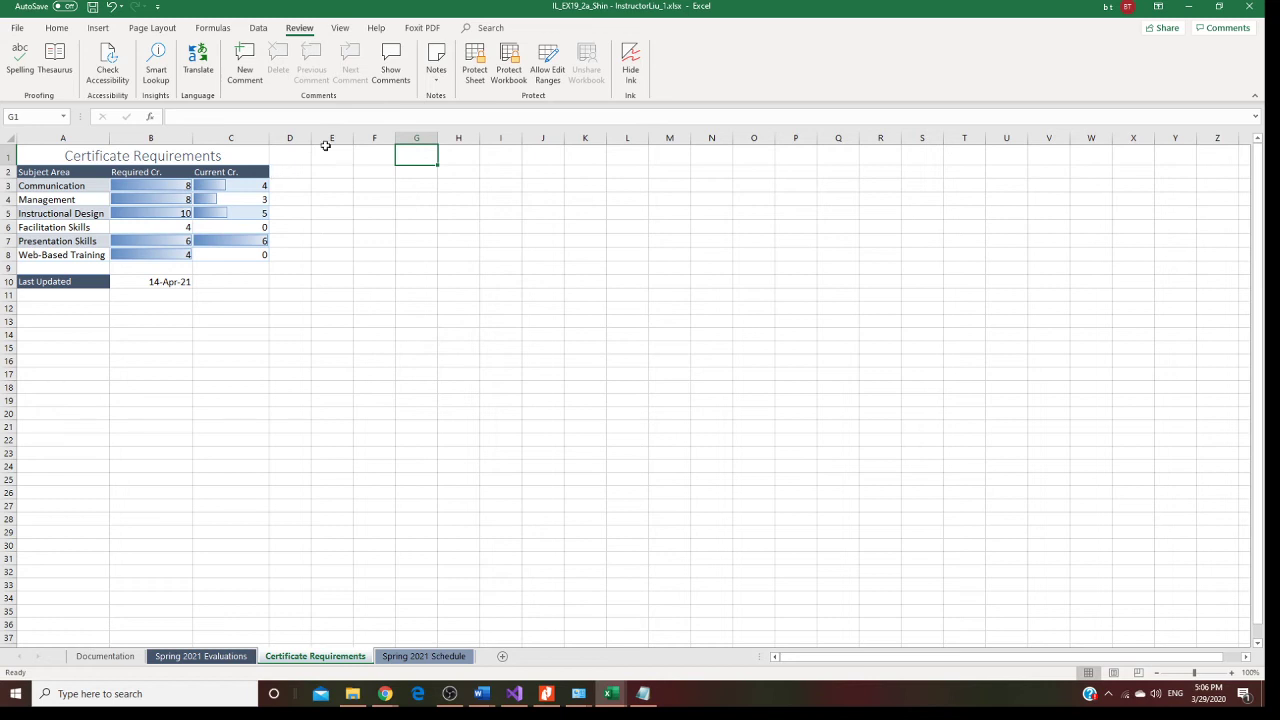
left_click(57, 28)
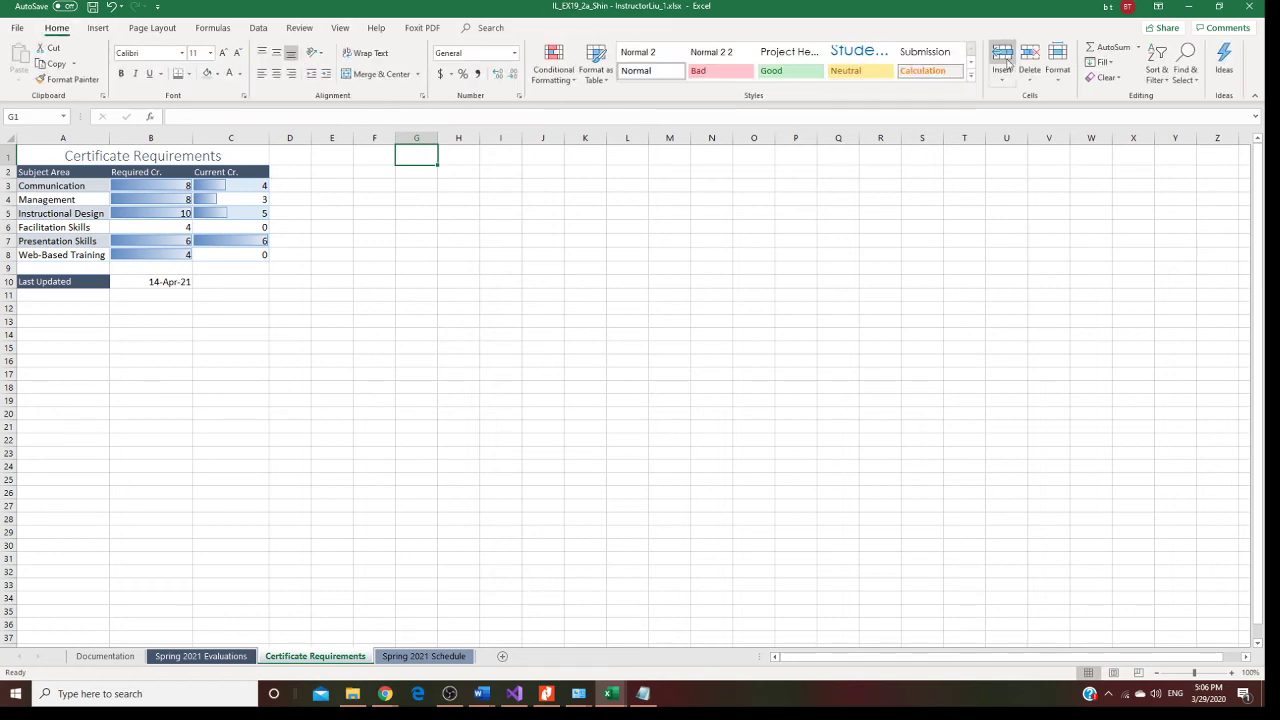
left_click(1186, 62)
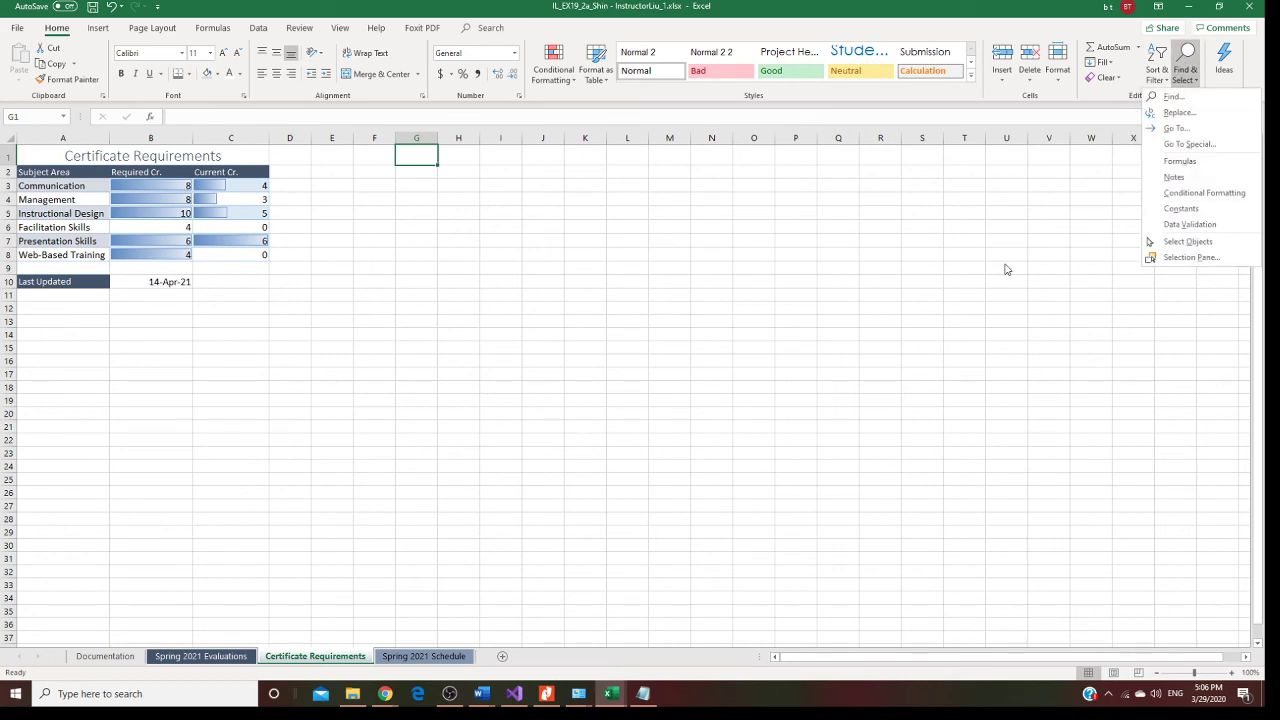
left_click(1170, 97)
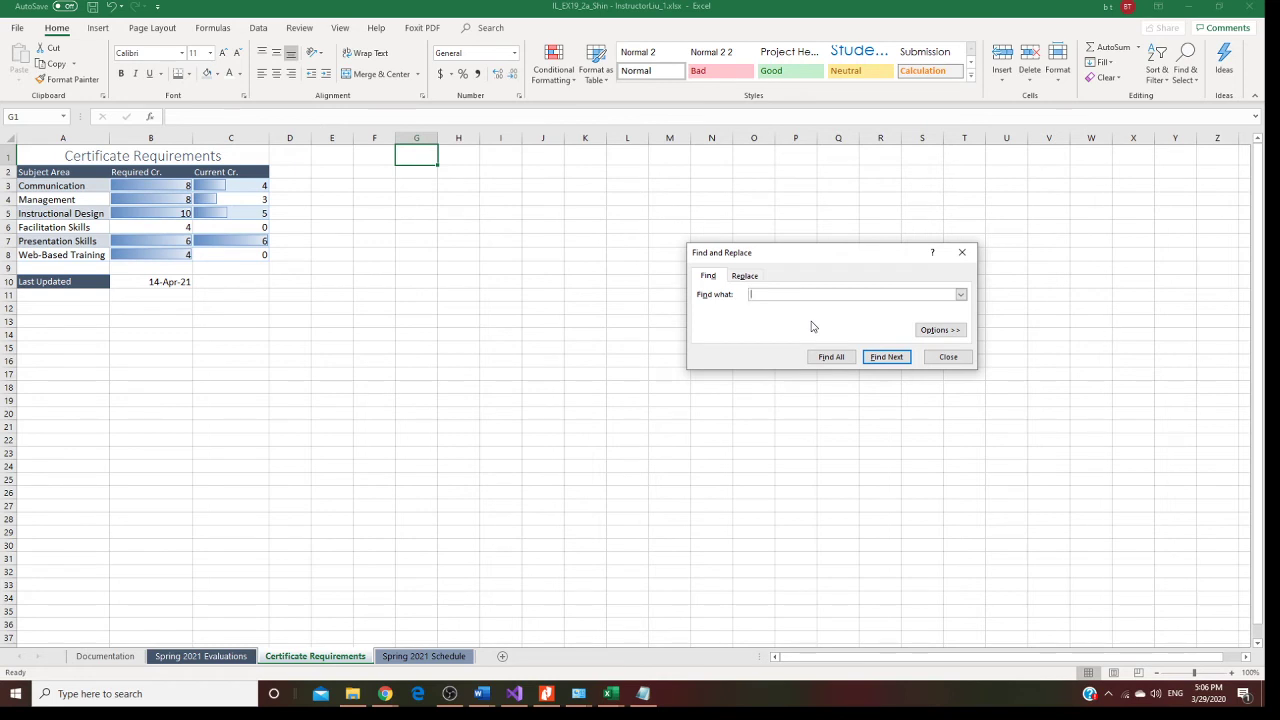
type("Cr.")
left_click(750, 277)
left_click(777, 313)
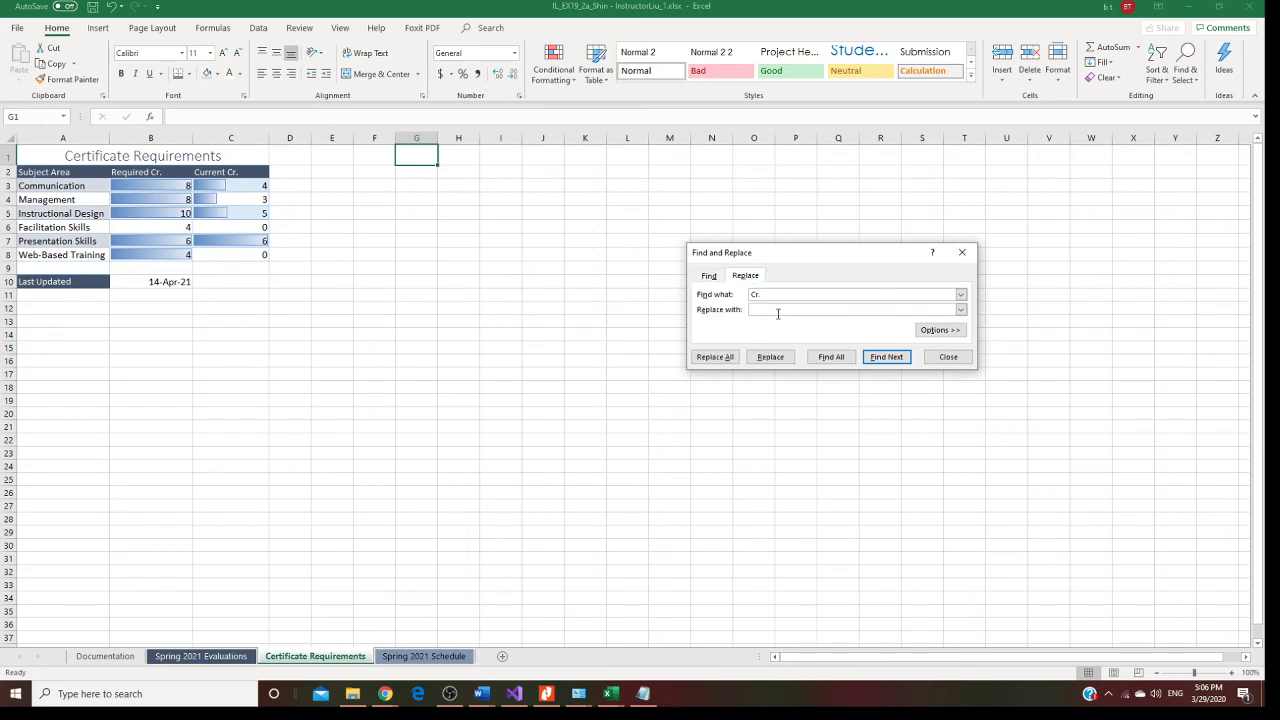
type("Credits")
left_click(722, 359)
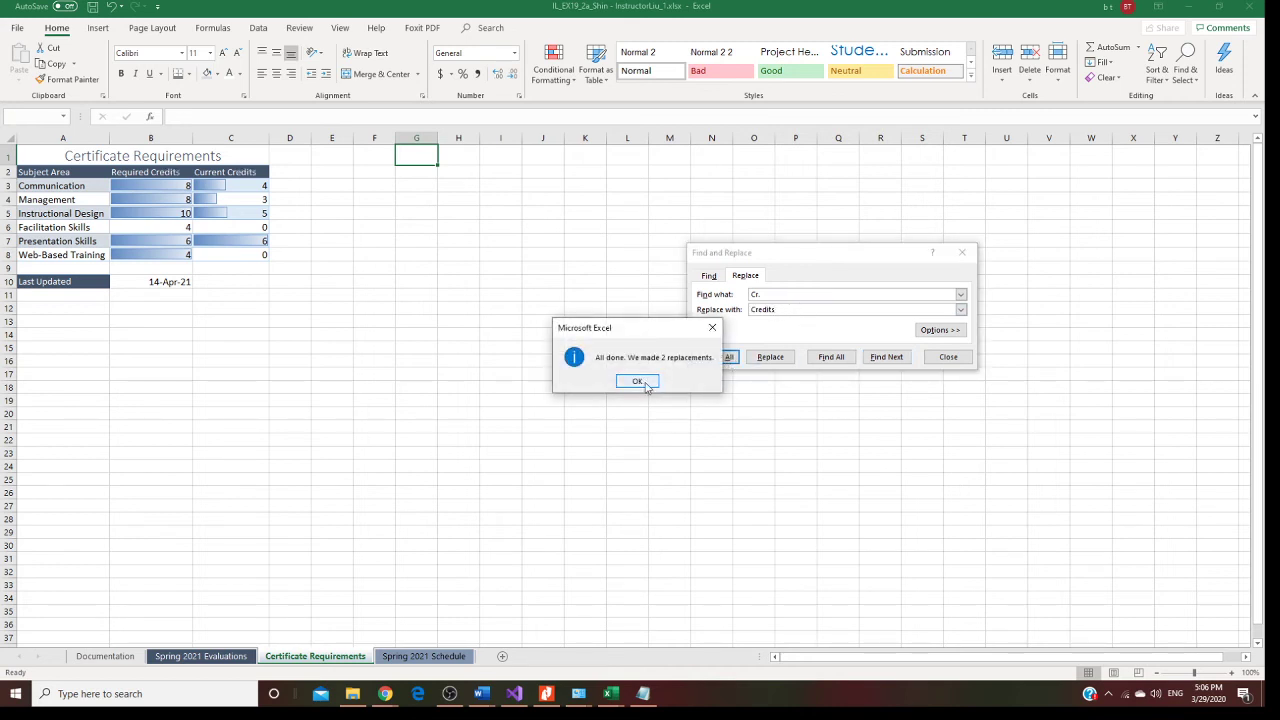
left_click(637, 381)
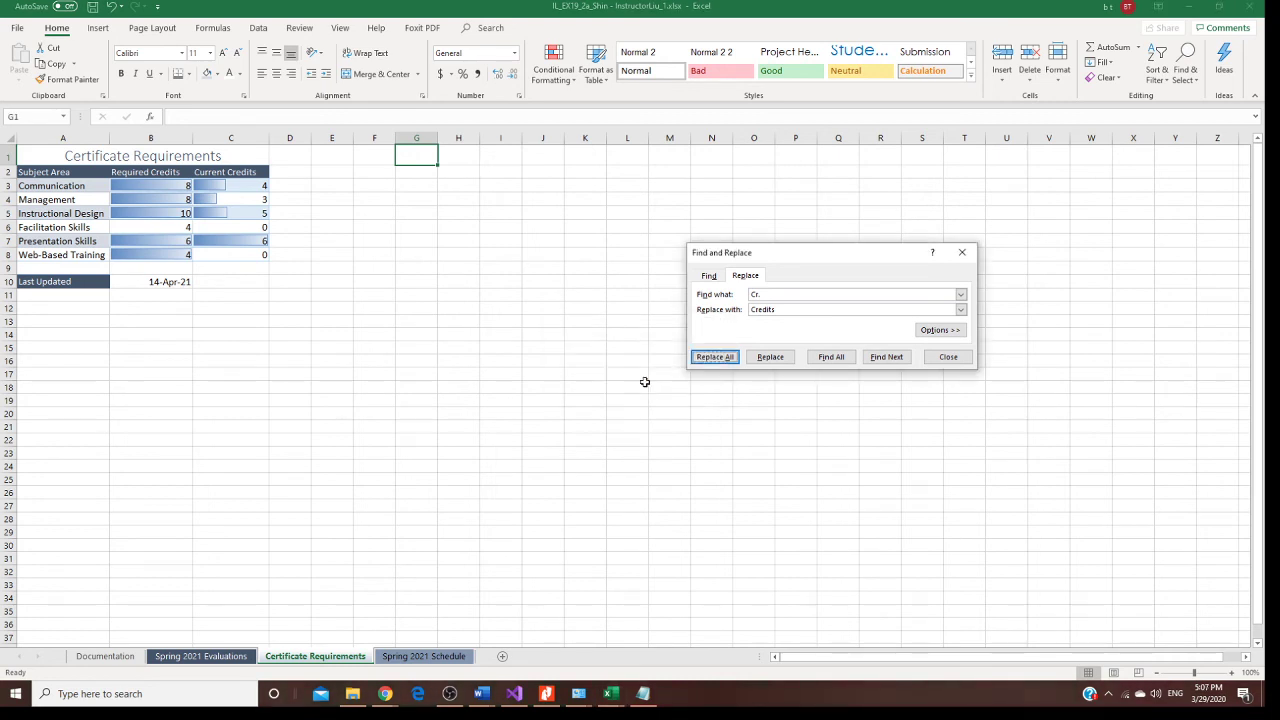
left_click(962, 254)
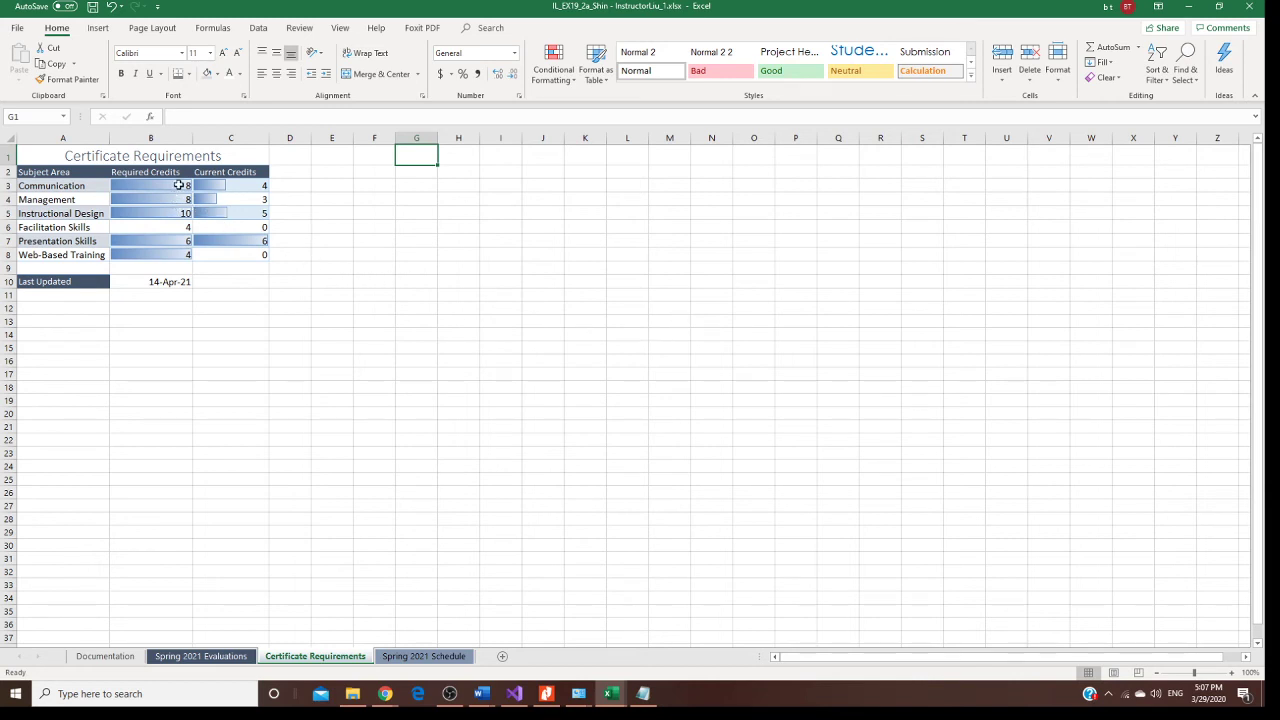
Show the credit values in B3:C8 with one decimal place, e.g. 8.0, 3.5, 10.0.
left_click_drag(179, 185, 262, 256)
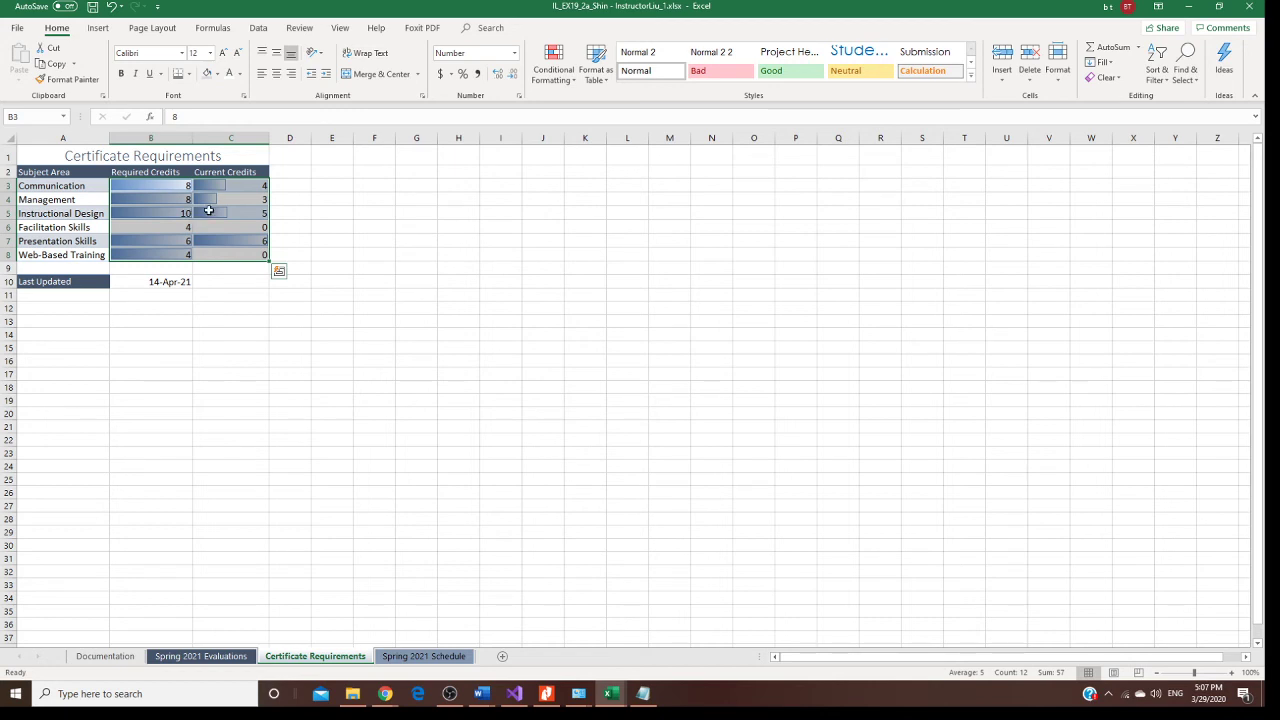
left_click(512, 72)
left_click(147, 189)
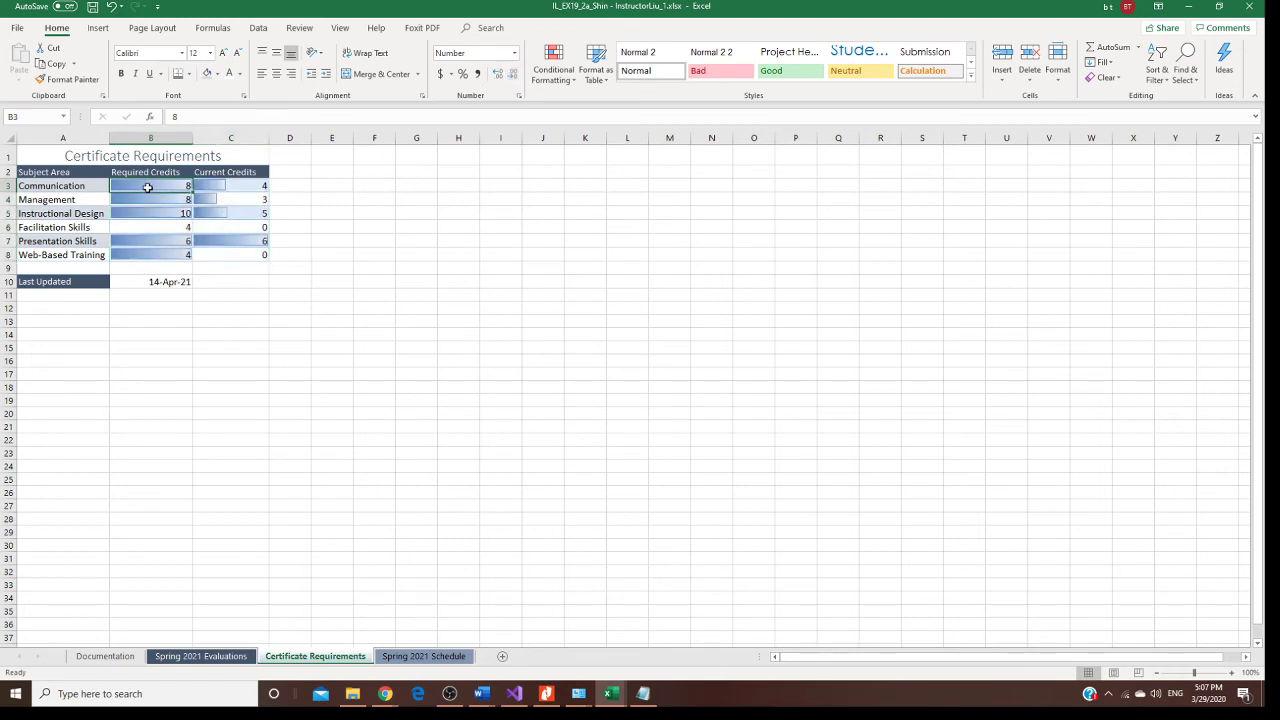
left_click_drag(243, 193, 249, 254)
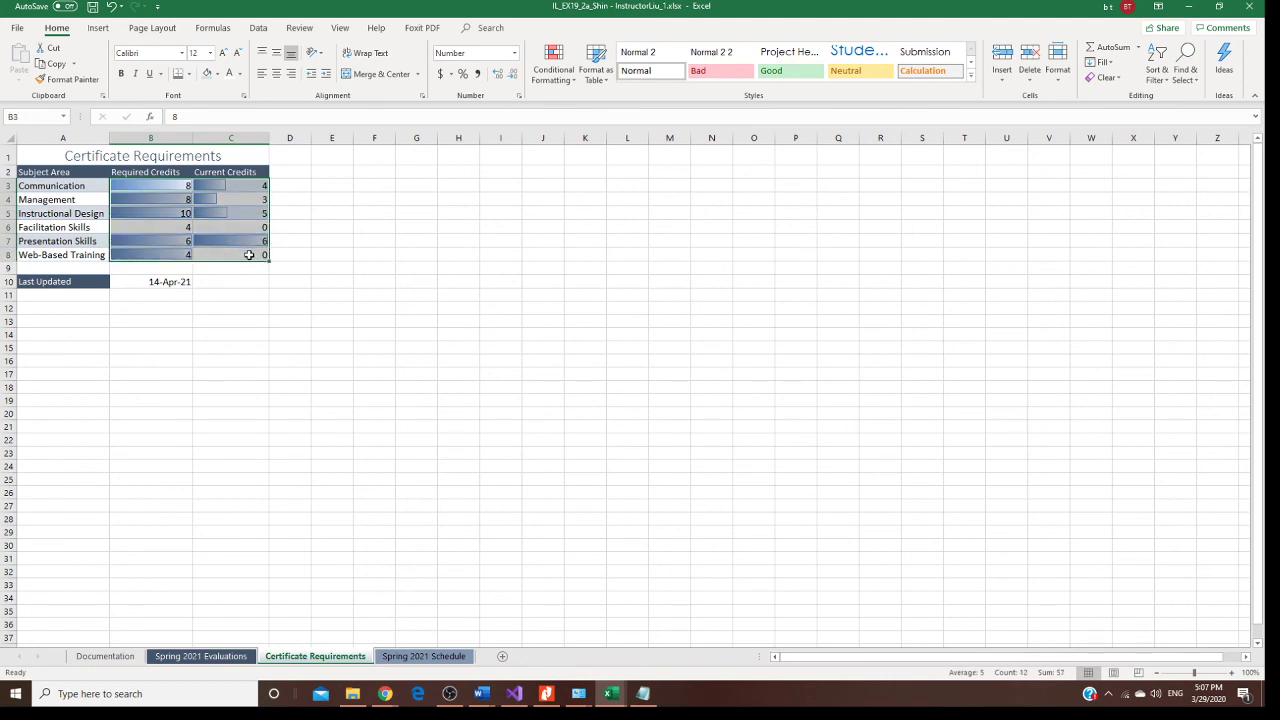
left_click(499, 75)
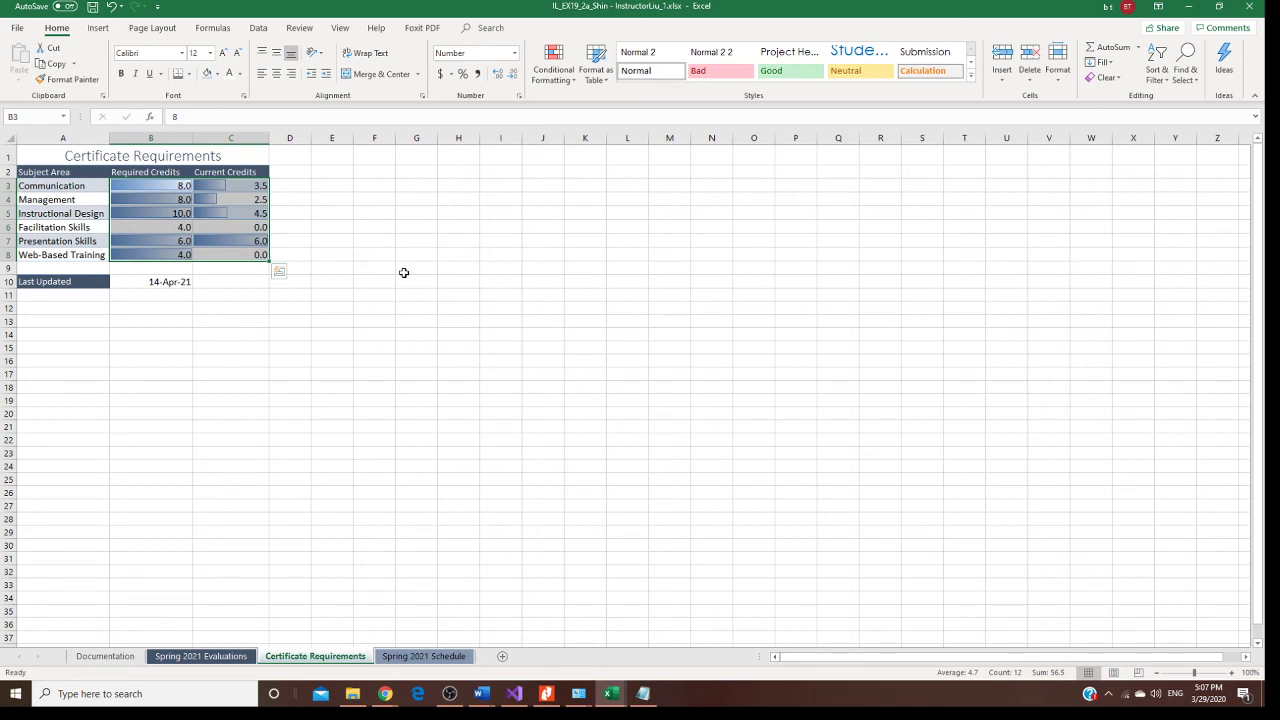
left_click(348, 279)
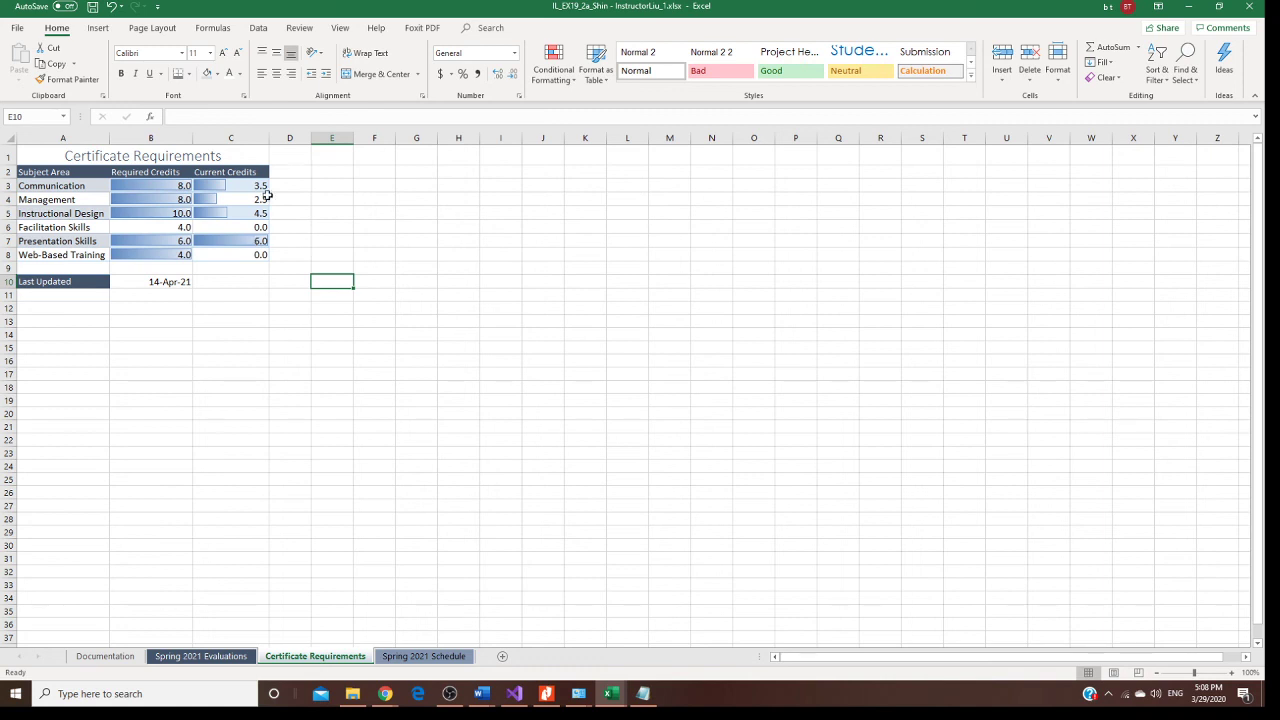
Apply Blue Data Bar gradient fill conditional formatting to the credit values in B3:C6.
left_click(139, 183)
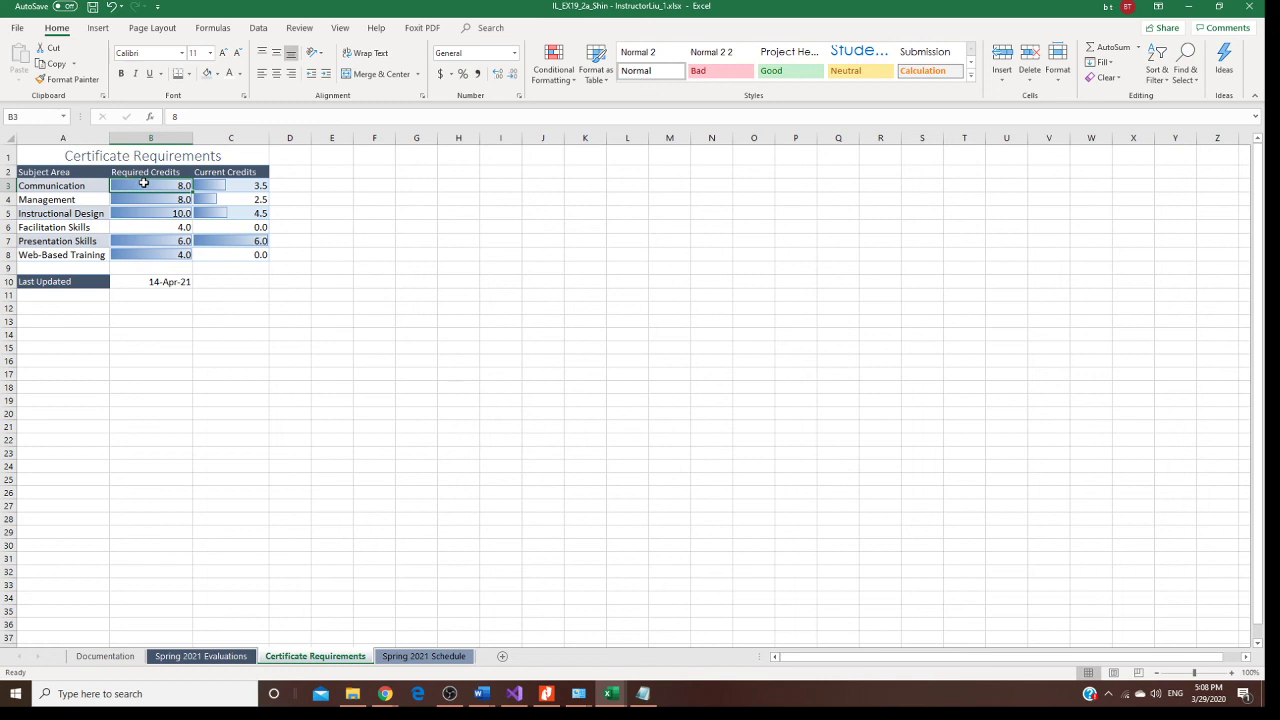
left_click_drag(143, 183, 260, 254)
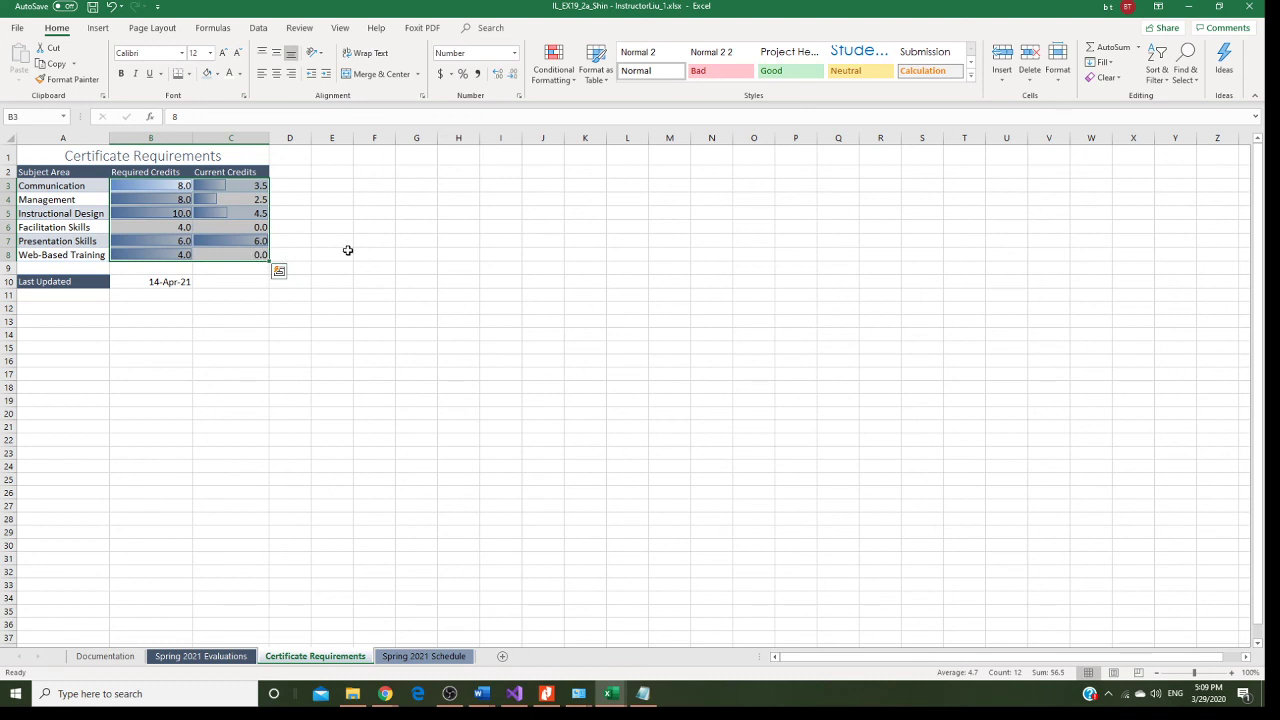
left_click(347, 250)
left_click(151, 186)
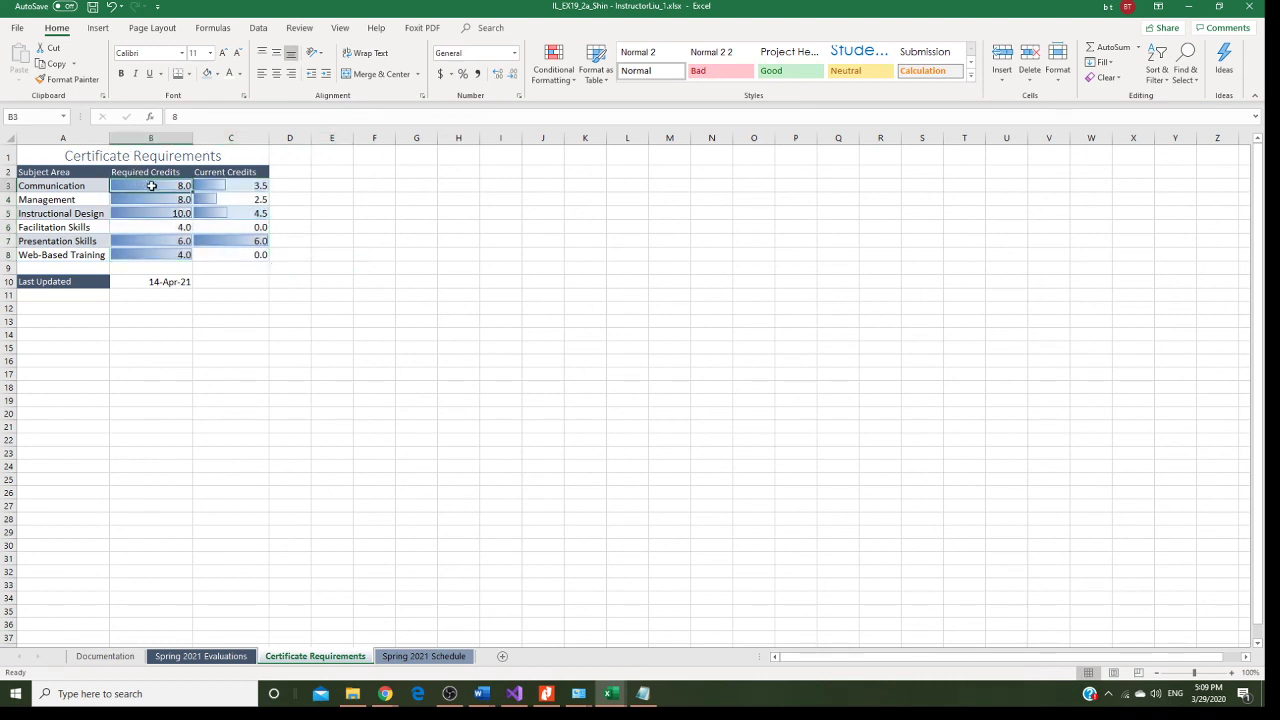
left_click_drag(151, 186, 260, 227)
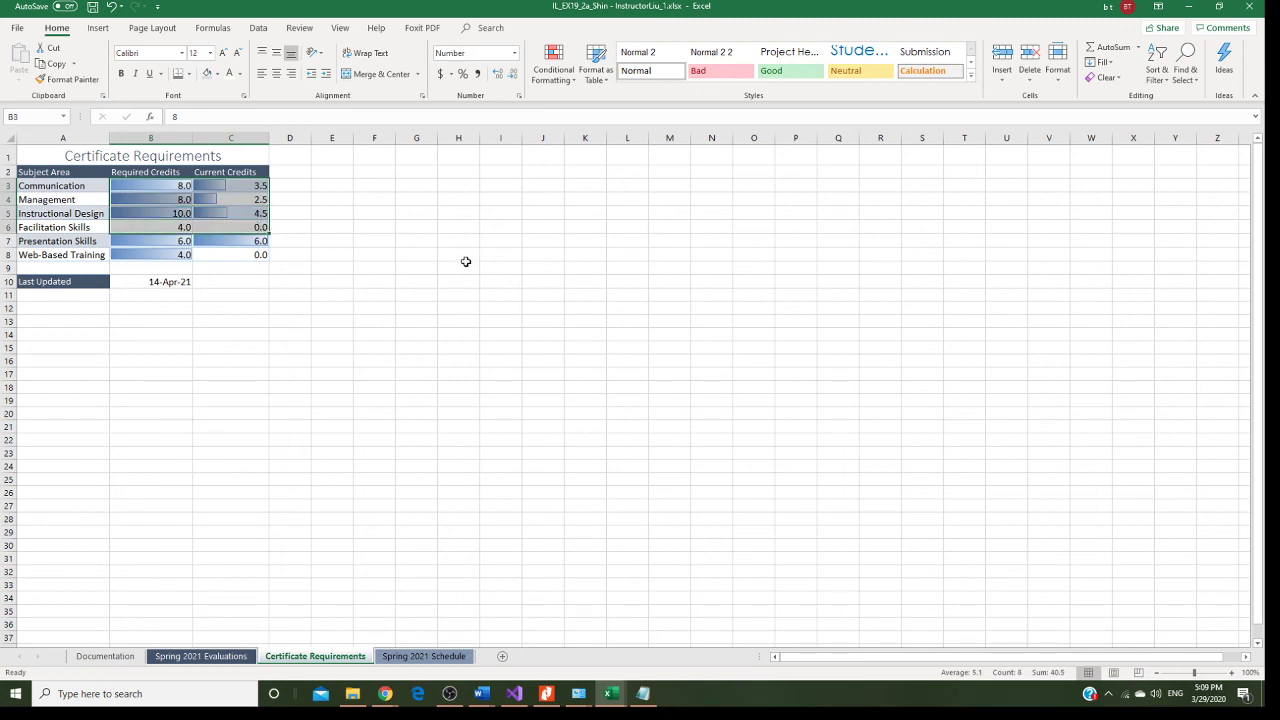
left_click(554, 80)
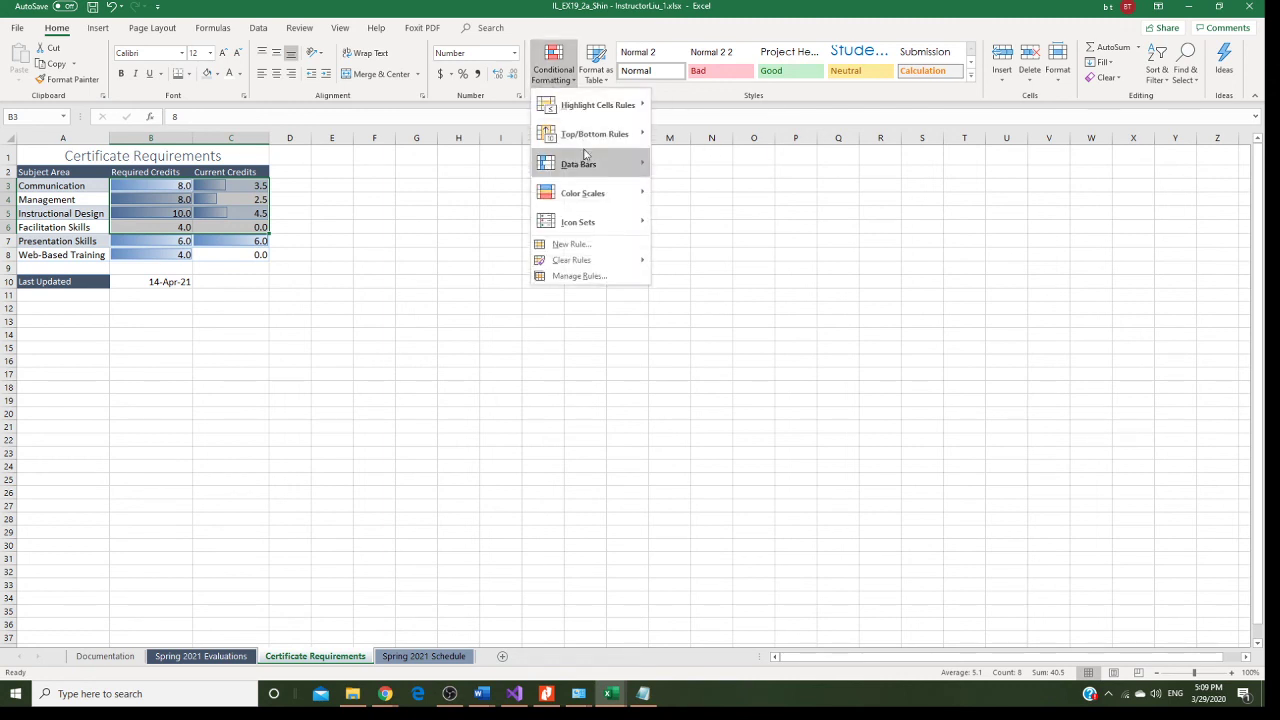
mouse_move(601, 172)
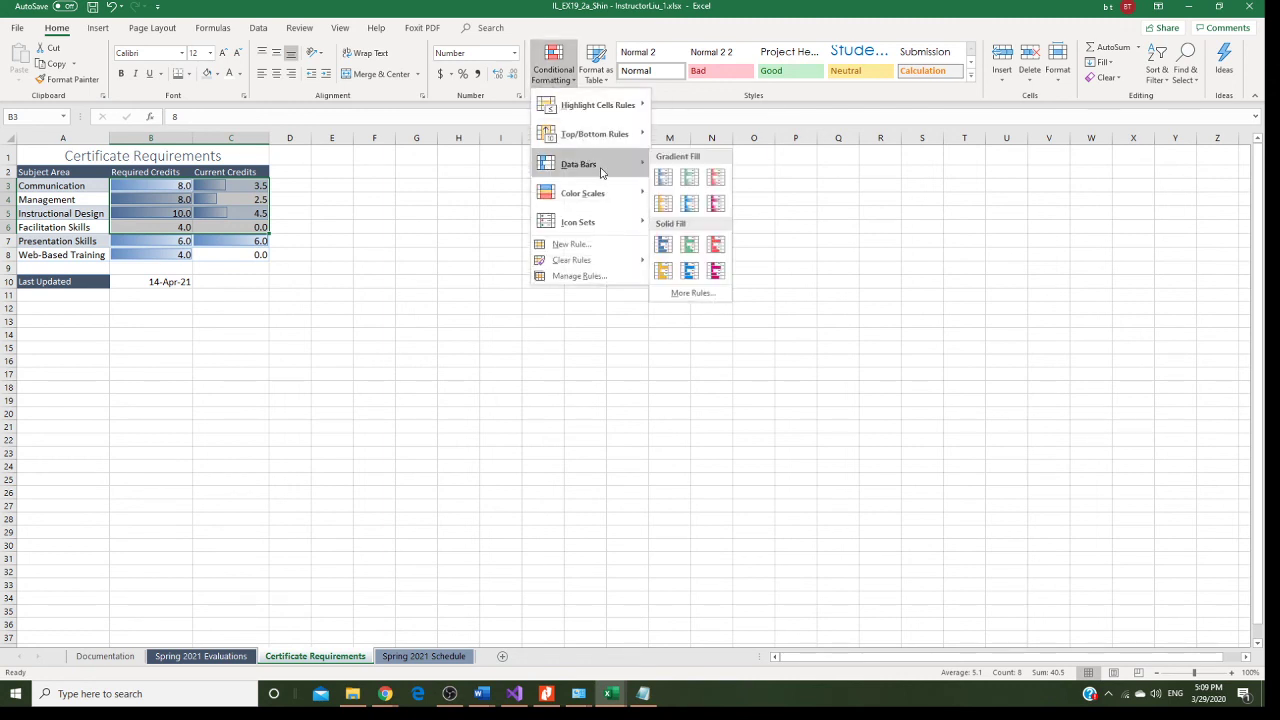
left_click(667, 180)
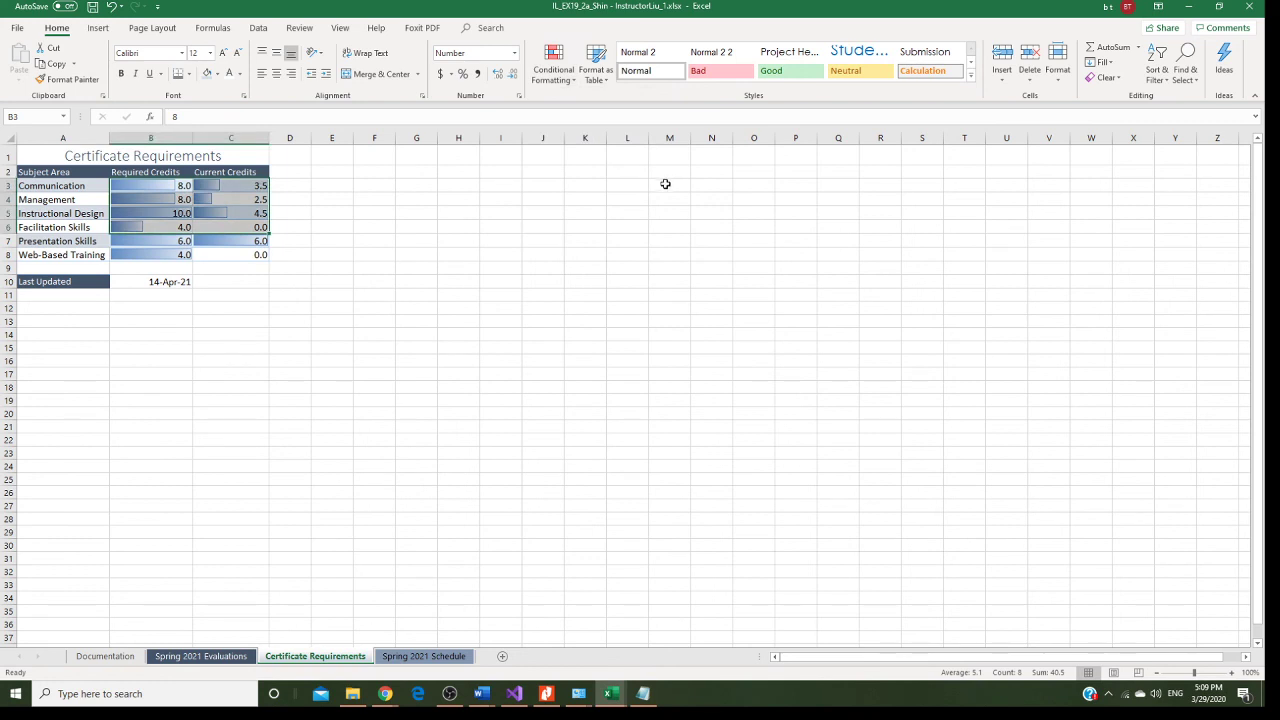
left_click(341, 265)
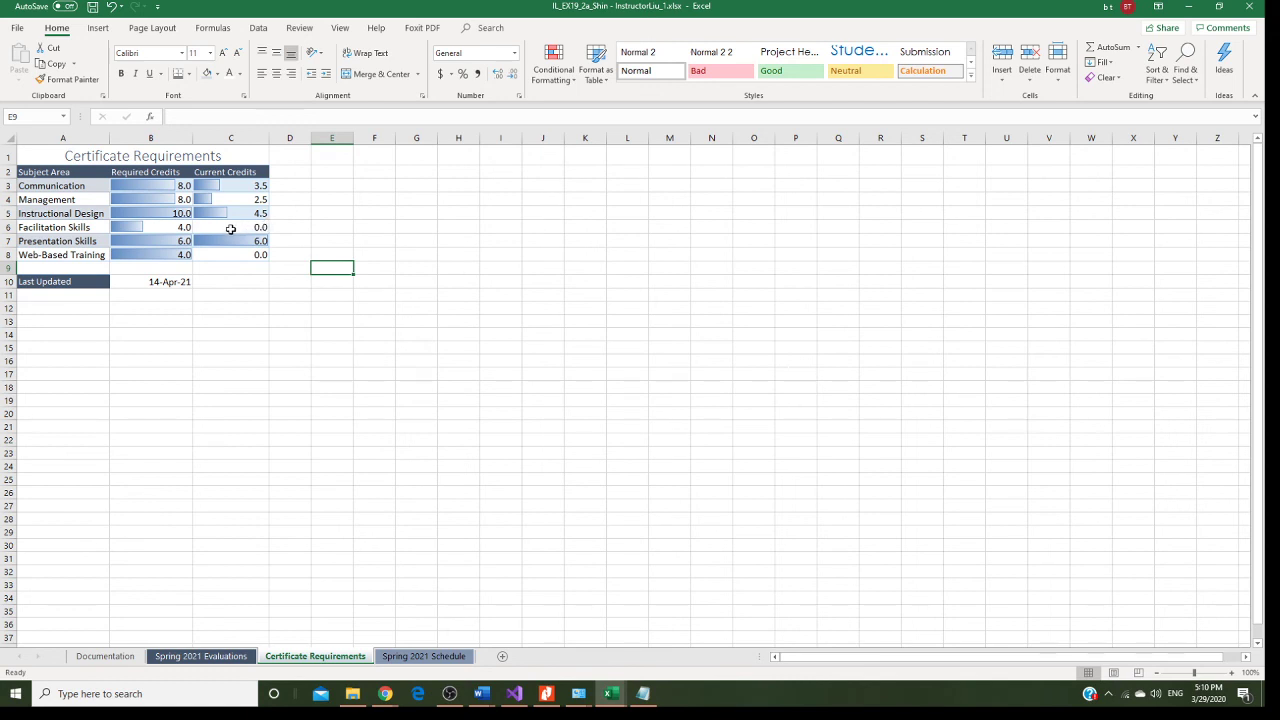
Move the Certificate Requirements sheet tab after Spring 2021 Schedule, making it last.
left_click(425, 295)
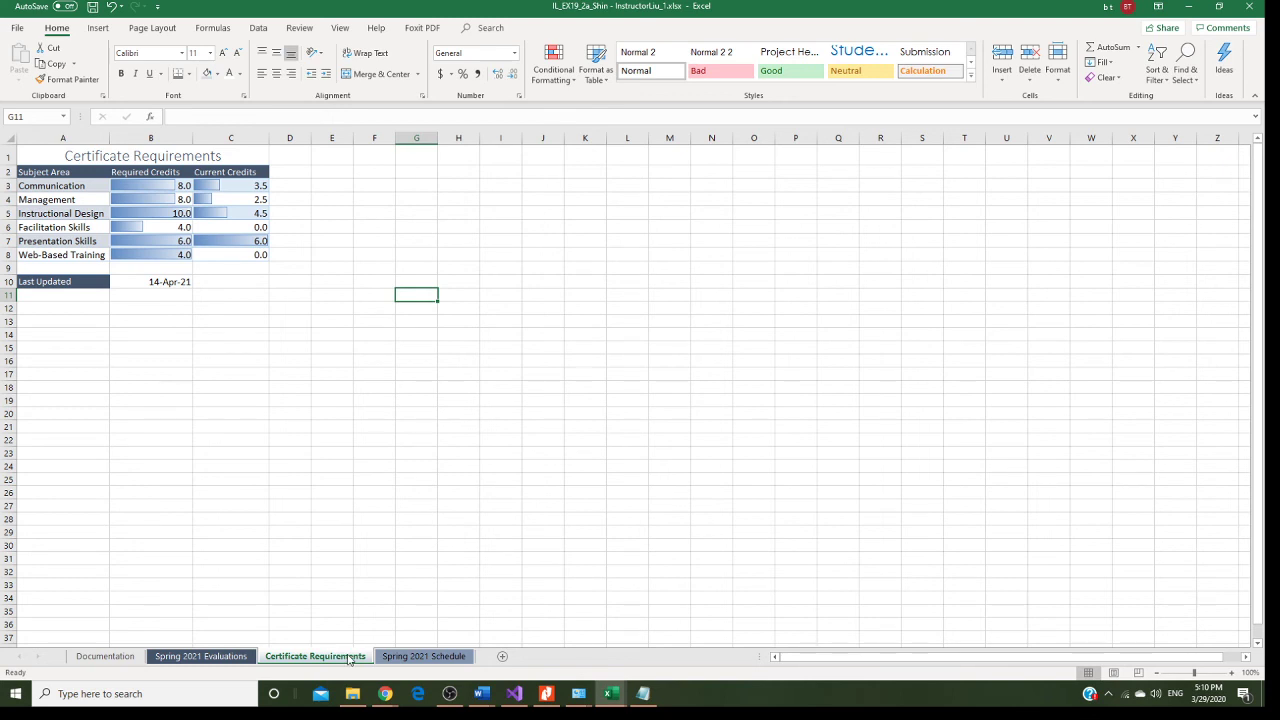
mouse_move(348, 657)
left_mouse_down()
mouse_move(406, 637)
mouse_move(484, 638)
left_mouse_up()
left_click_drag(483, 638, 483, 639)
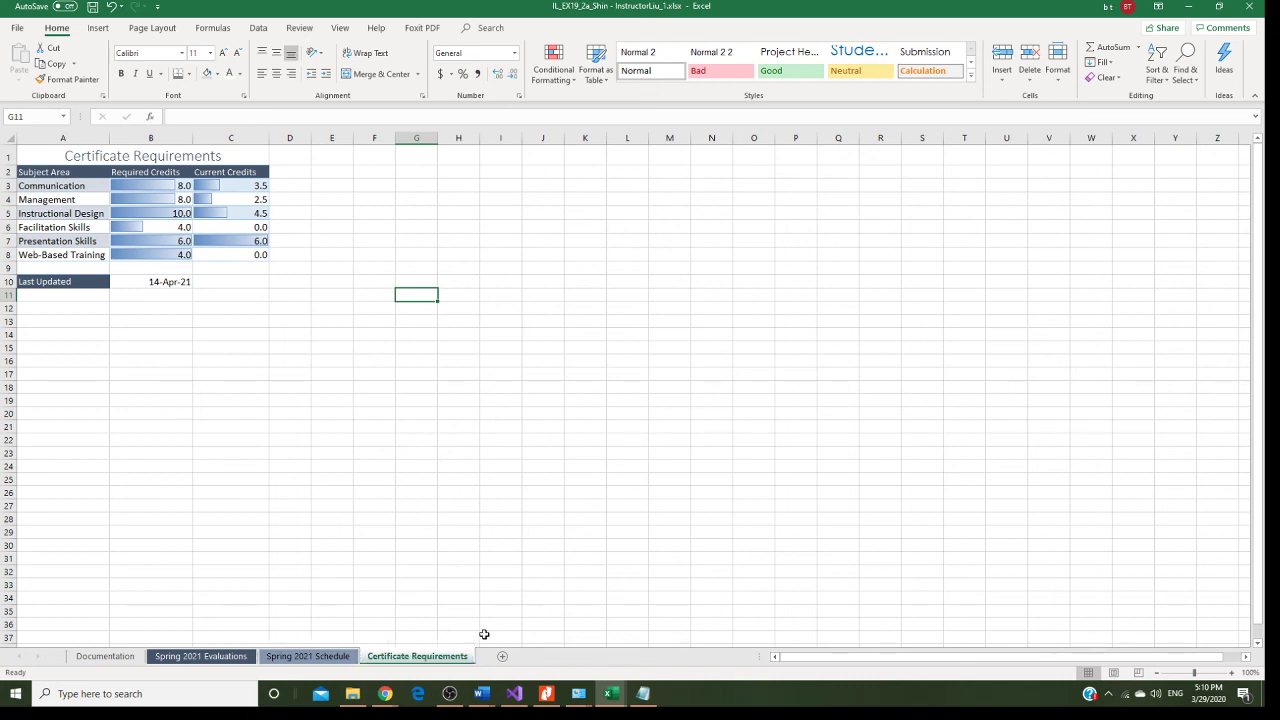